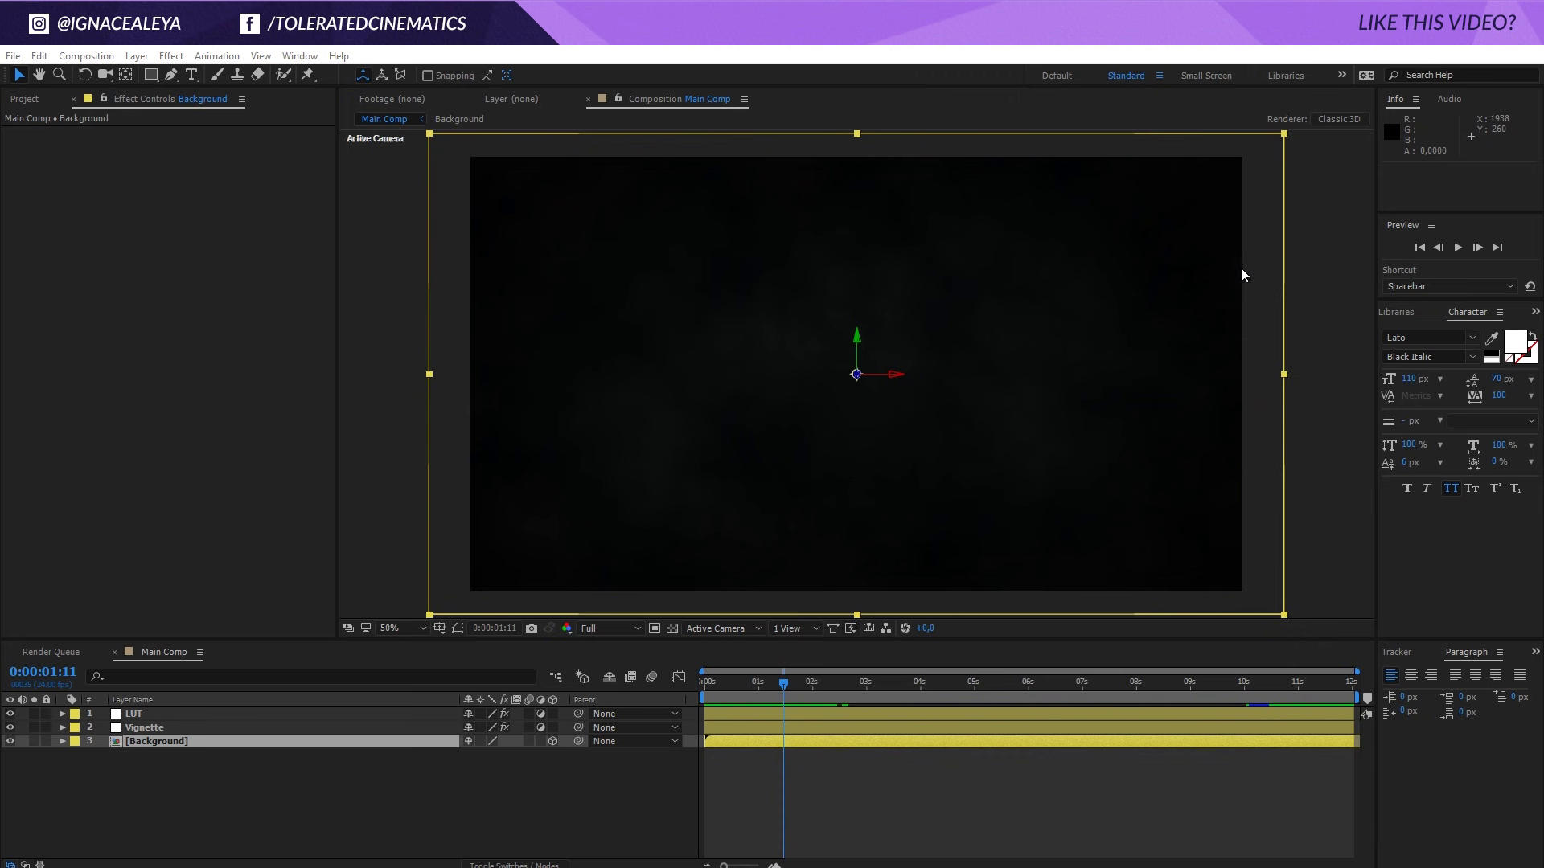
- Deselect the Background layer in the Main Comp timeline
click(799, 804)
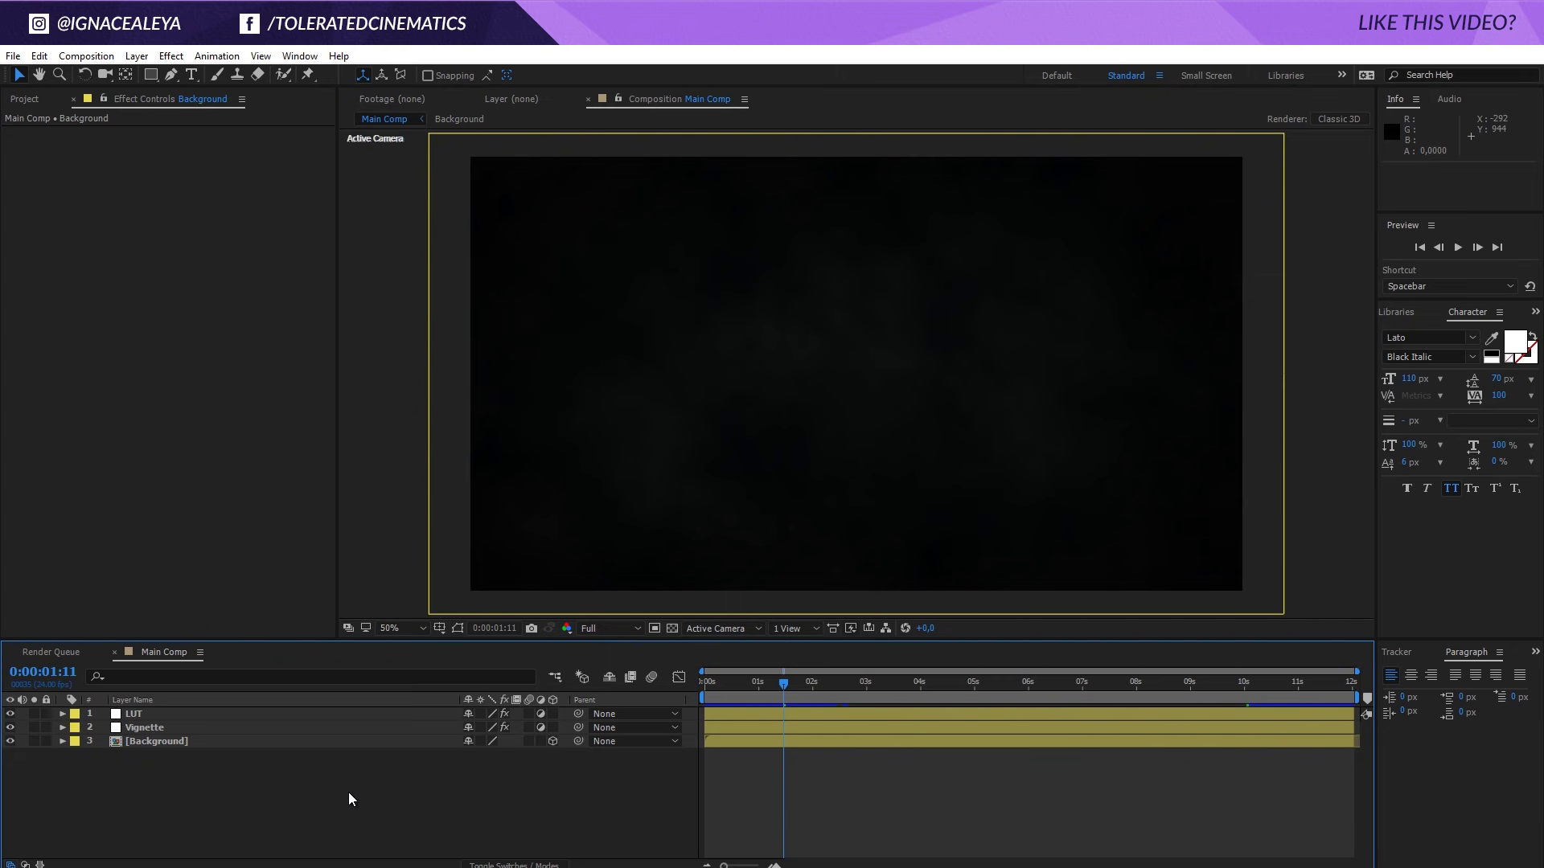
- Create a new solid layer named Particles
right_click(402, 793)
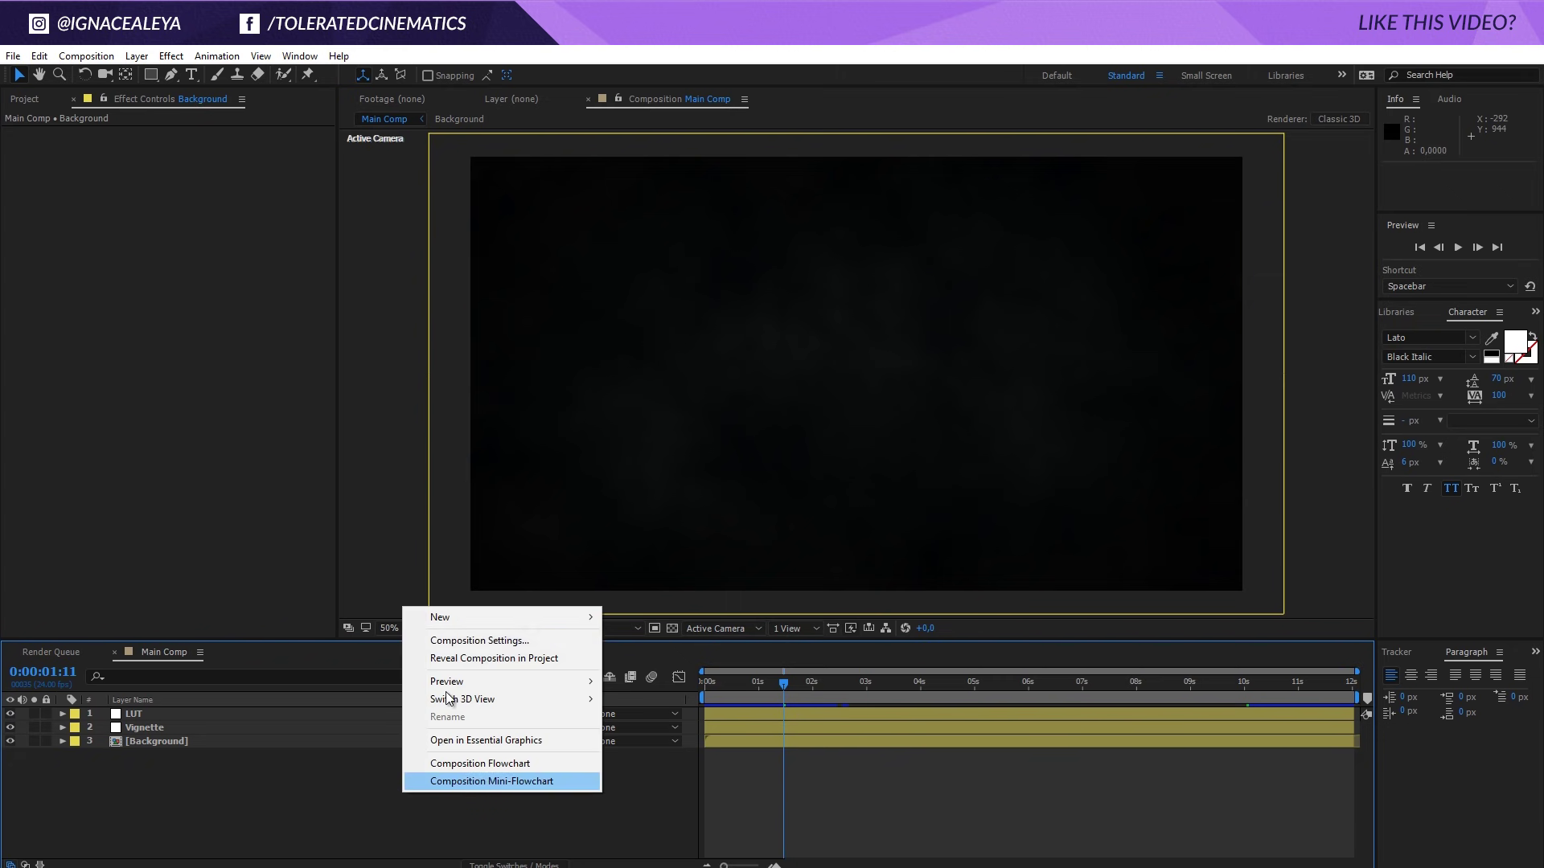
mouse_move(465, 618)
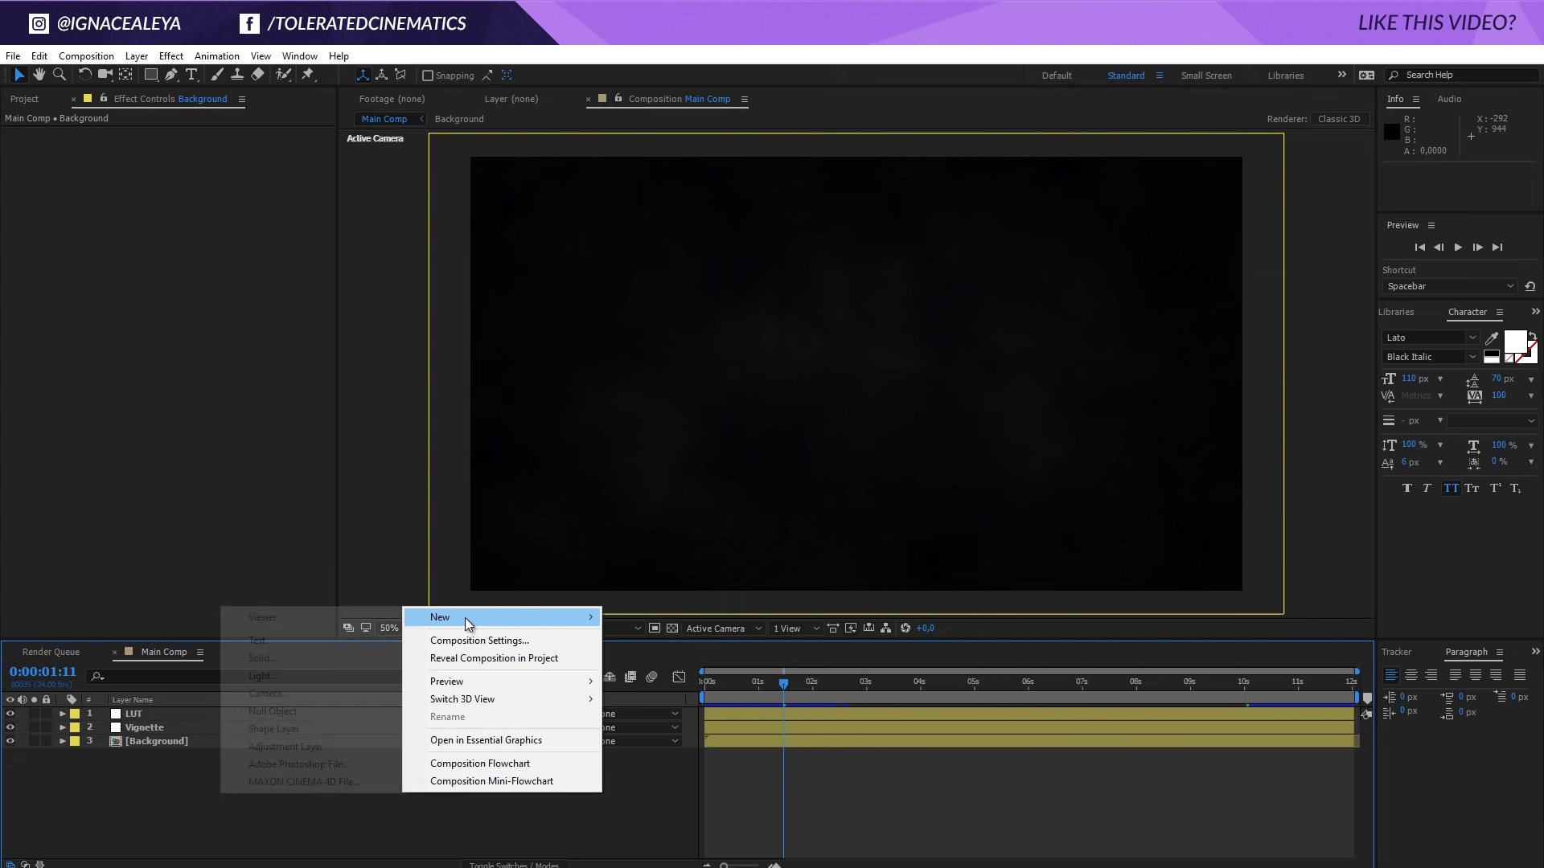
click(318, 660)
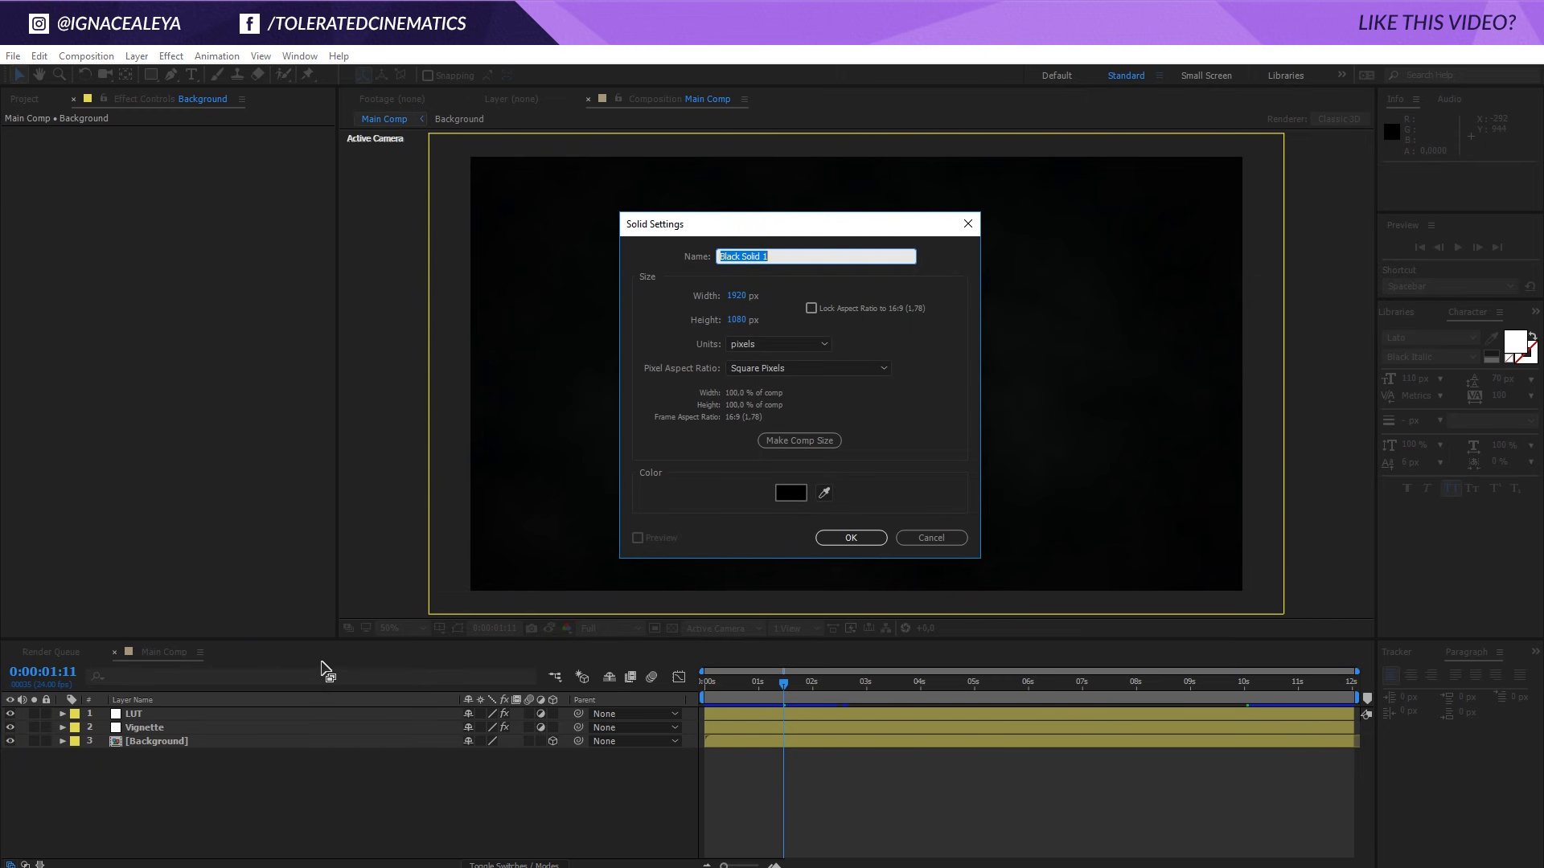
text(Particles)
click(850, 537)
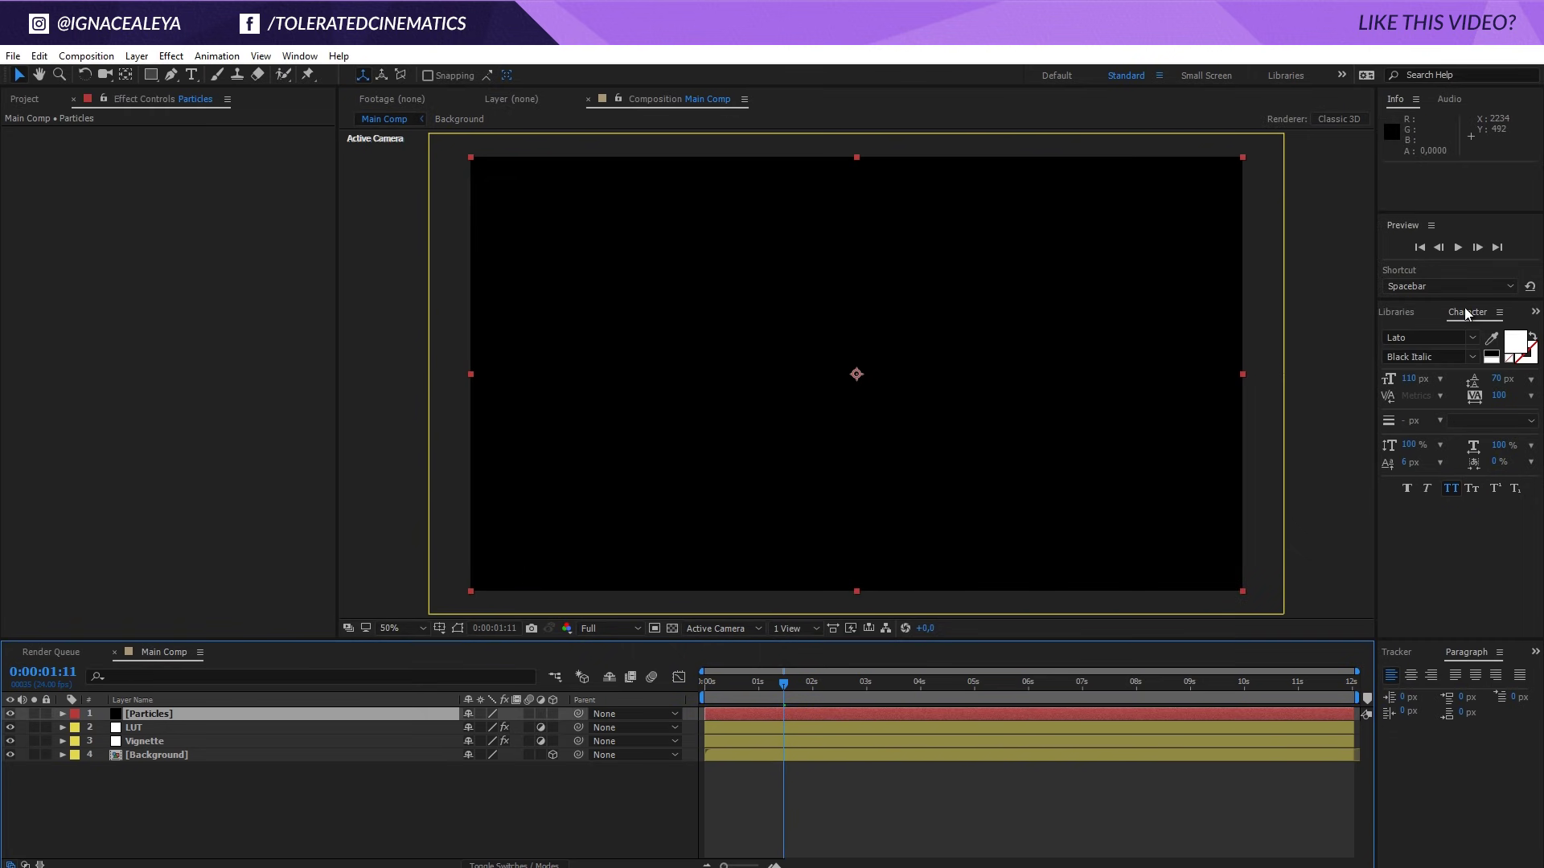
- Find CC Particle World in Effects & Presets and apply it to the Particles layer
click(1535, 312)
click(1501, 333)
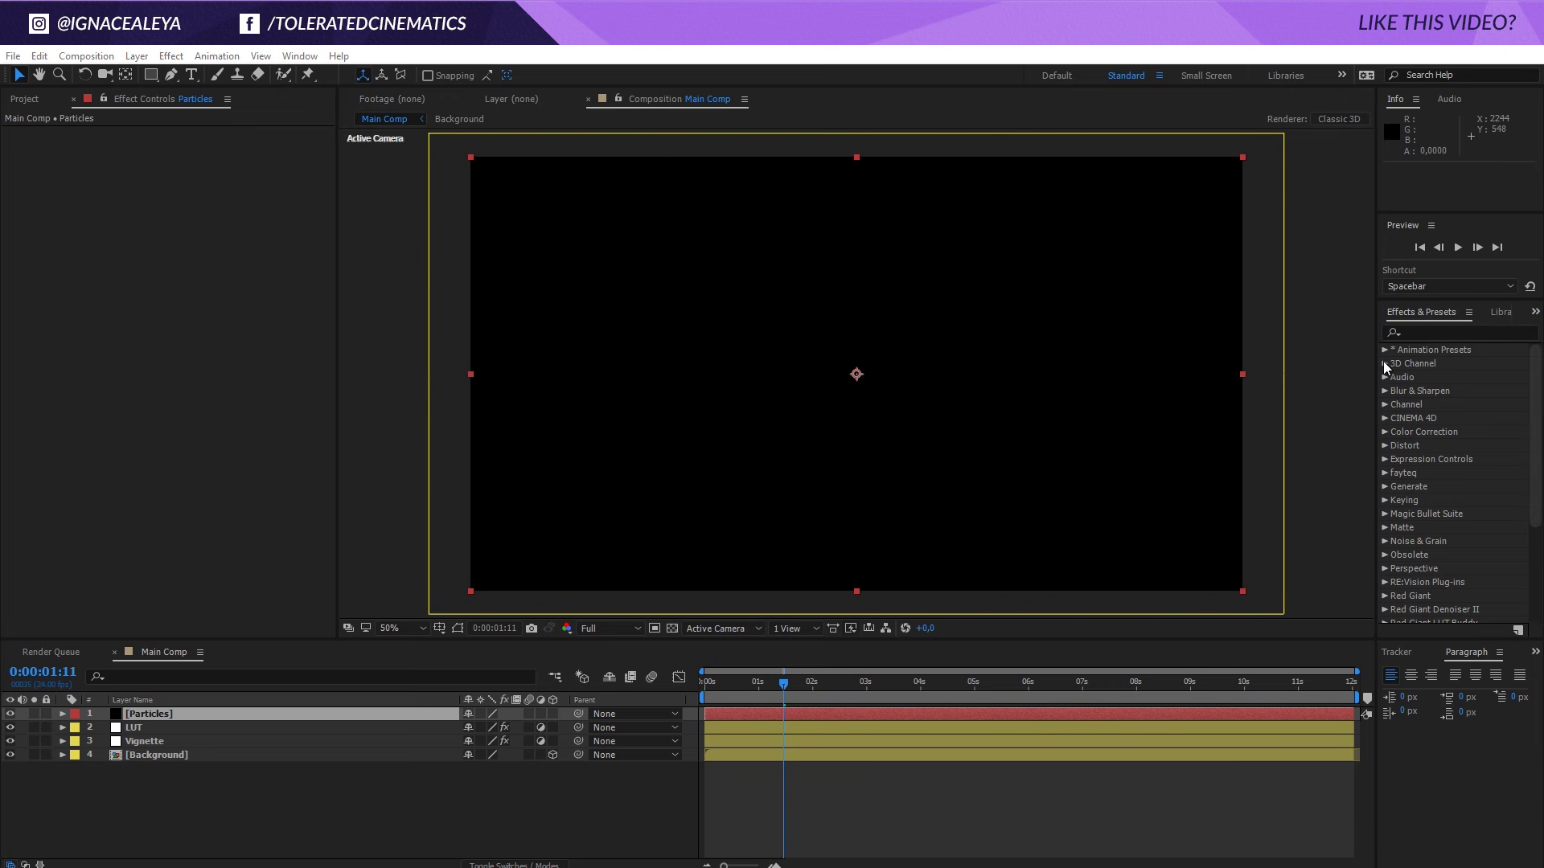
click(1434, 334)
text(cc )
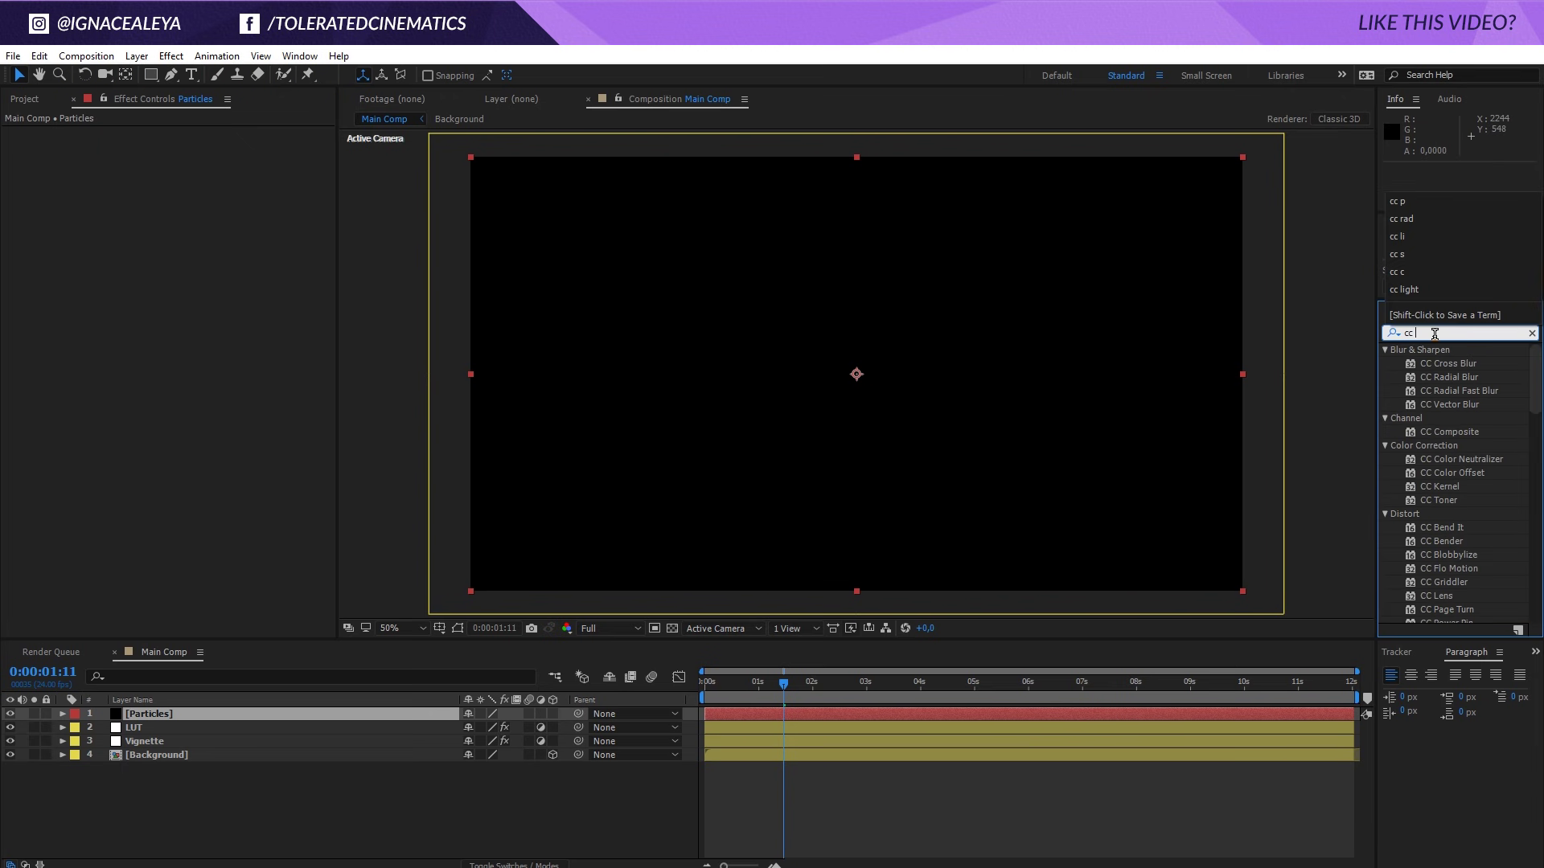
text(part)
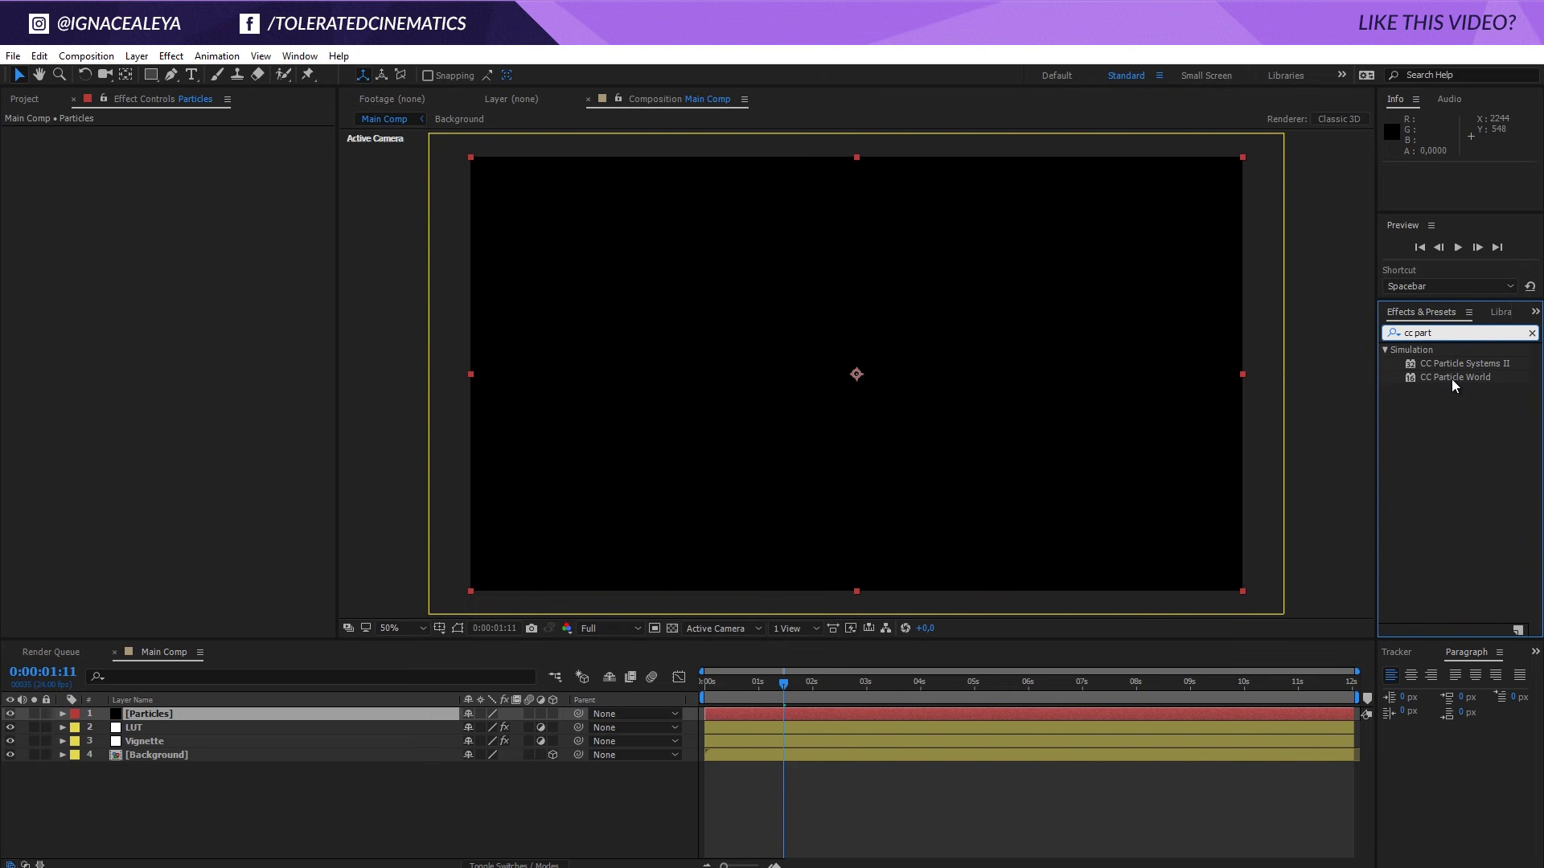
drag(1458, 384, 960, 720)
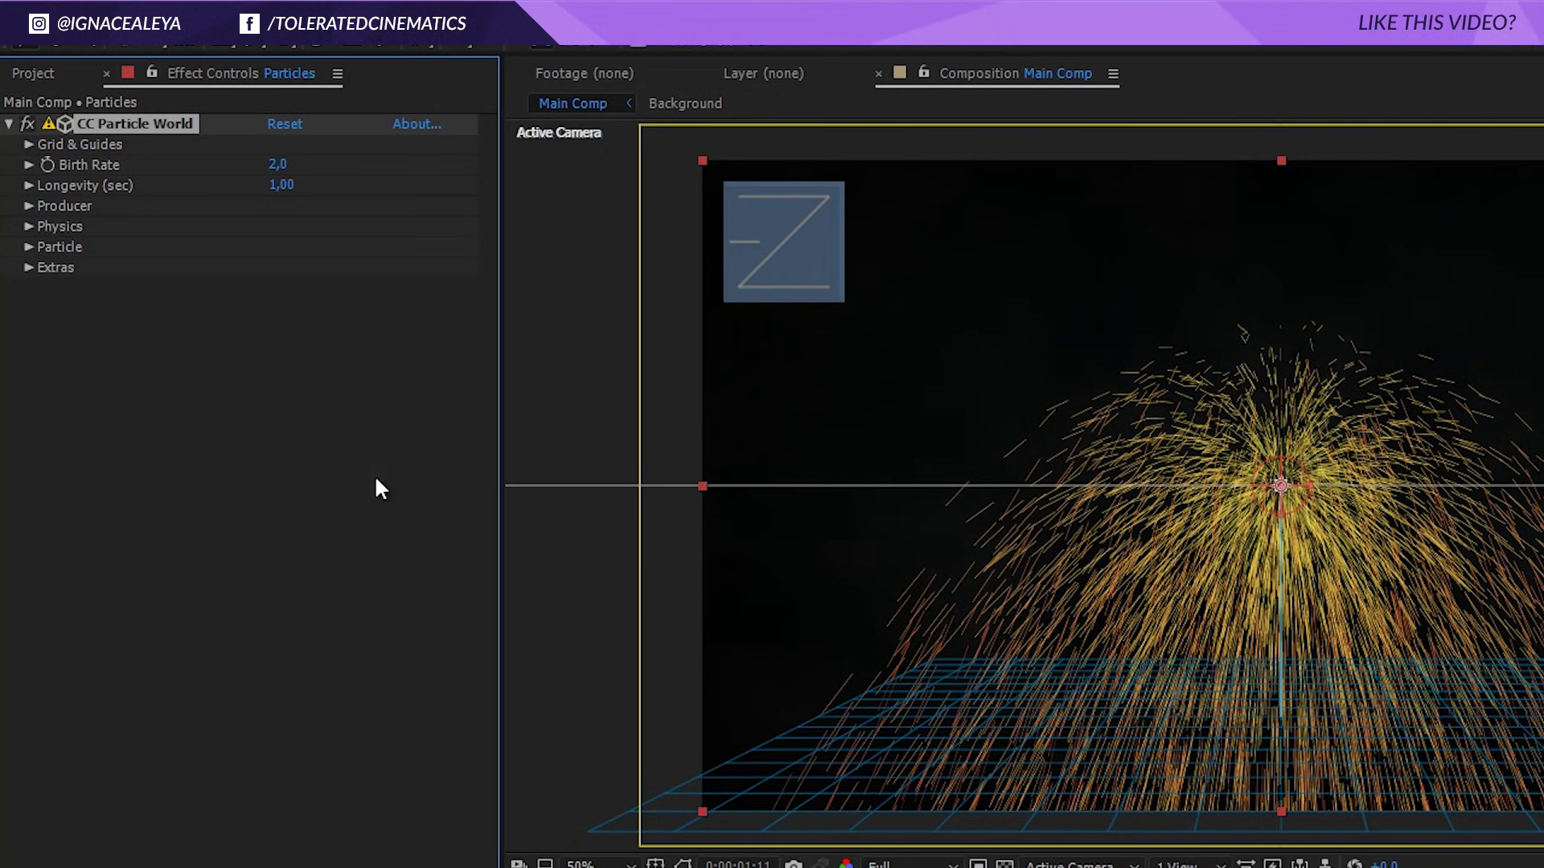
- Turn off CC Particle World's floor Grid and expand the Particle settings
click(29, 145)
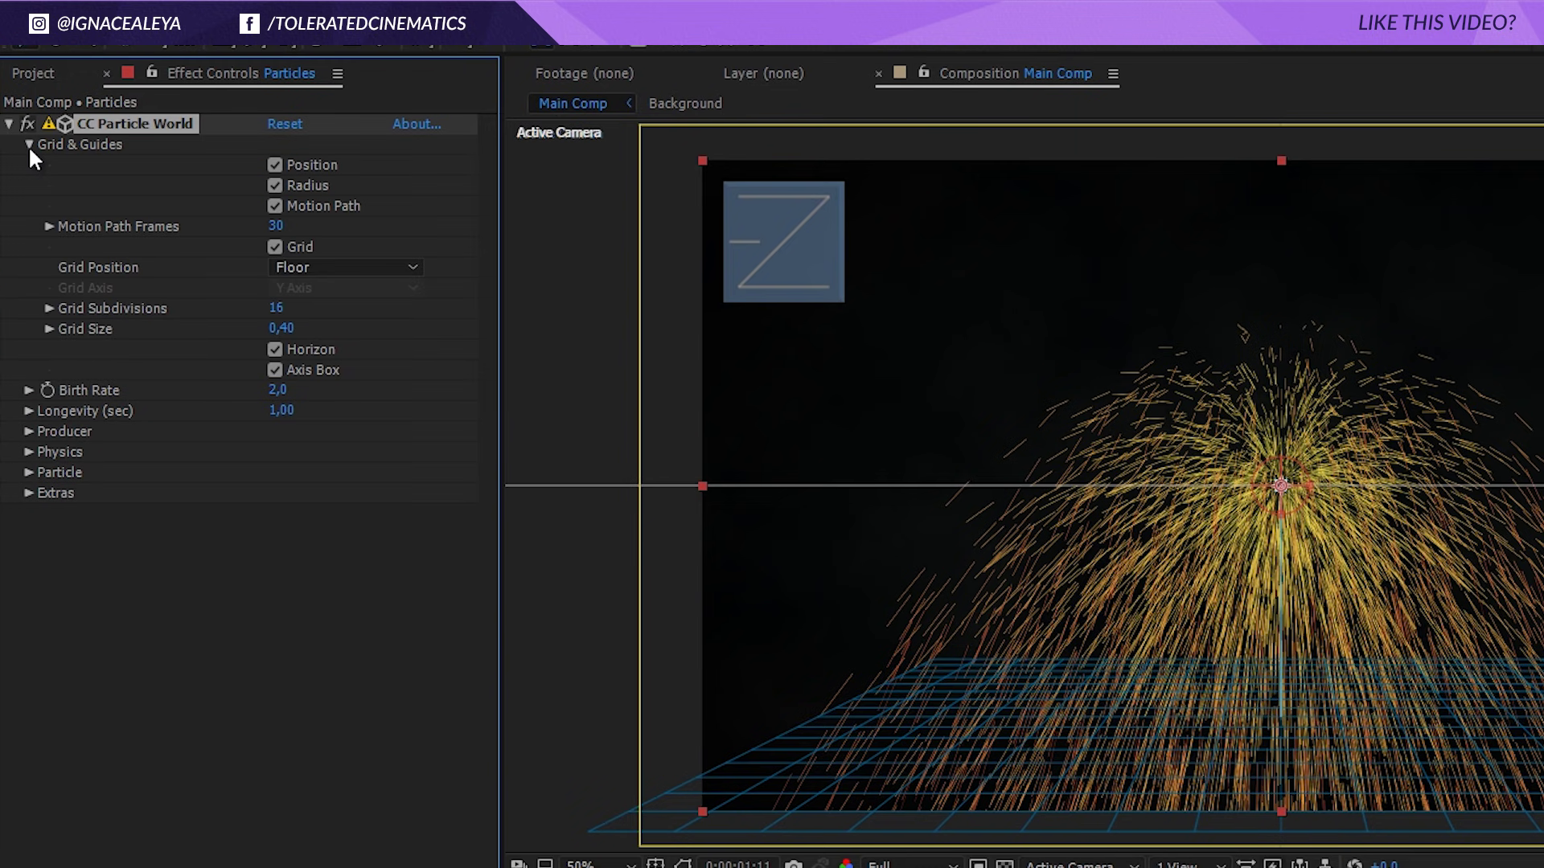
click(275, 247)
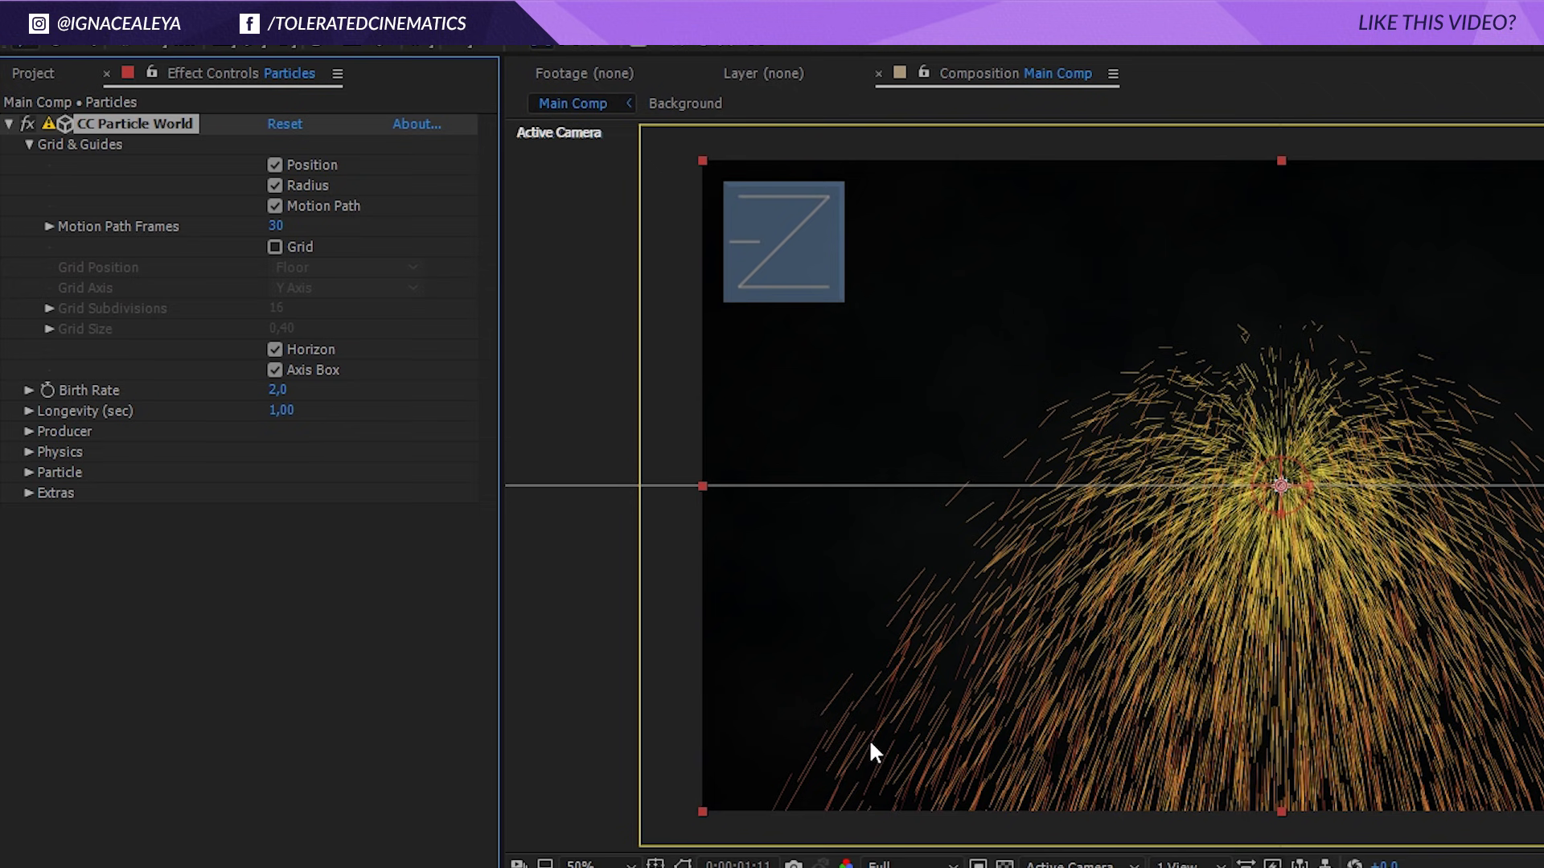
click(29, 472)
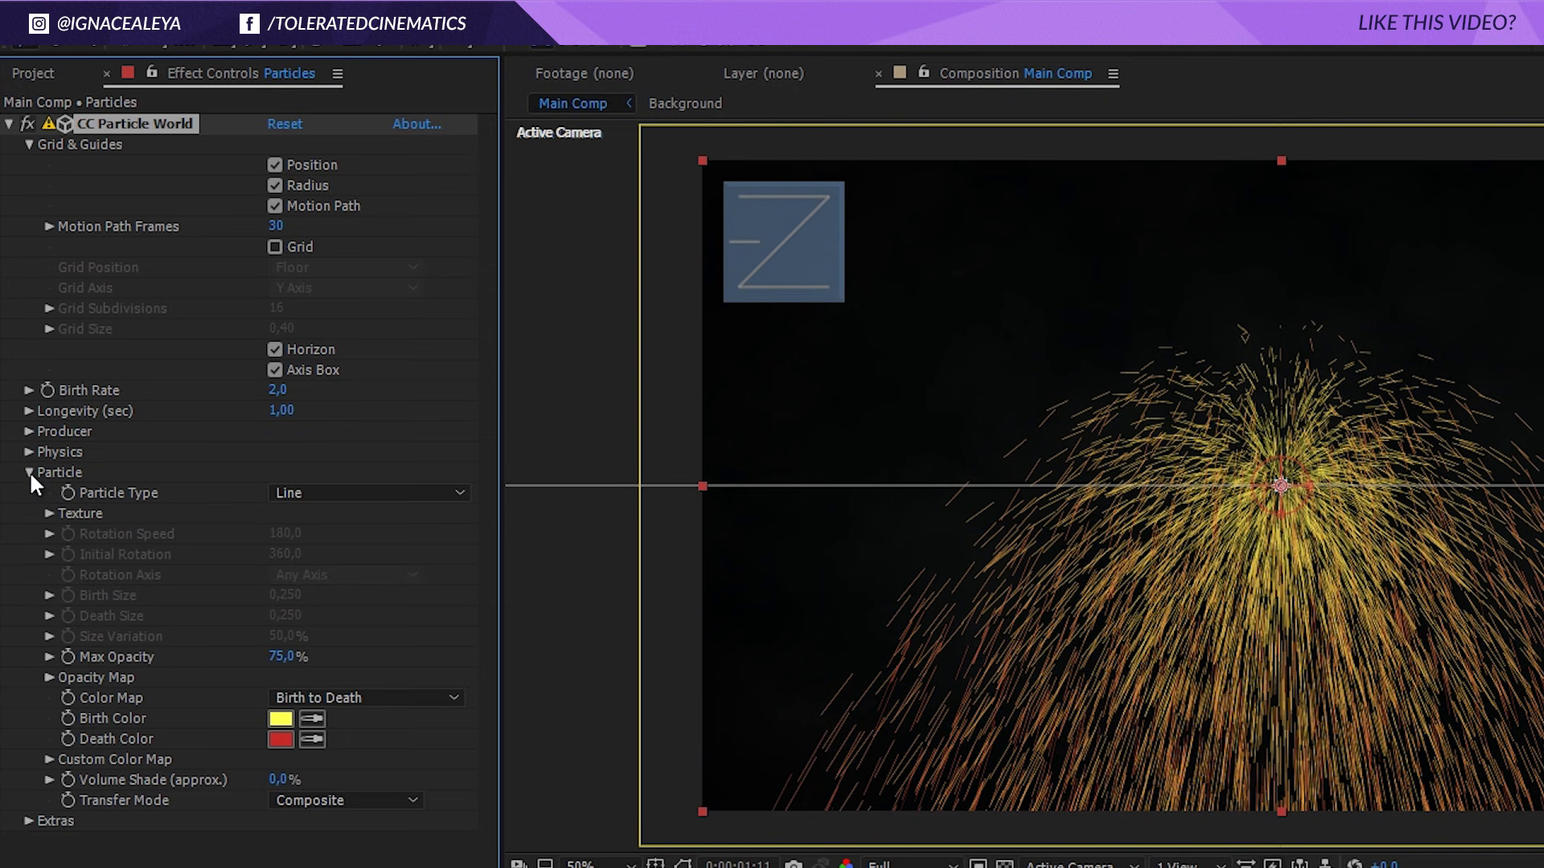
- Make the particles Faded Spheres with a pale cream Birth Color
click(321, 490)
click(370, 604)
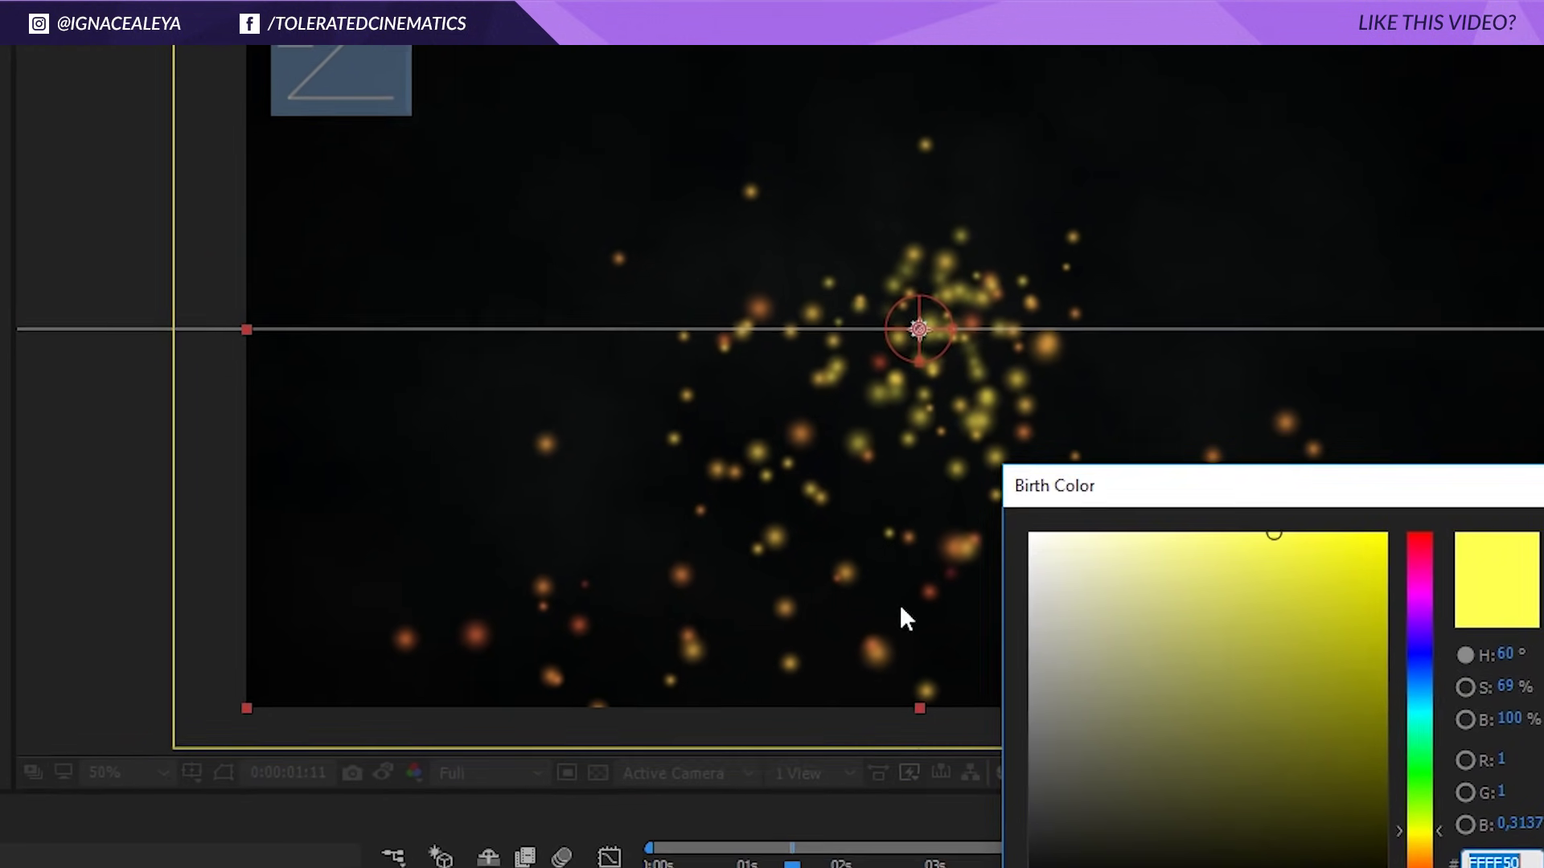
drag(1313, 671, 1318, 684)
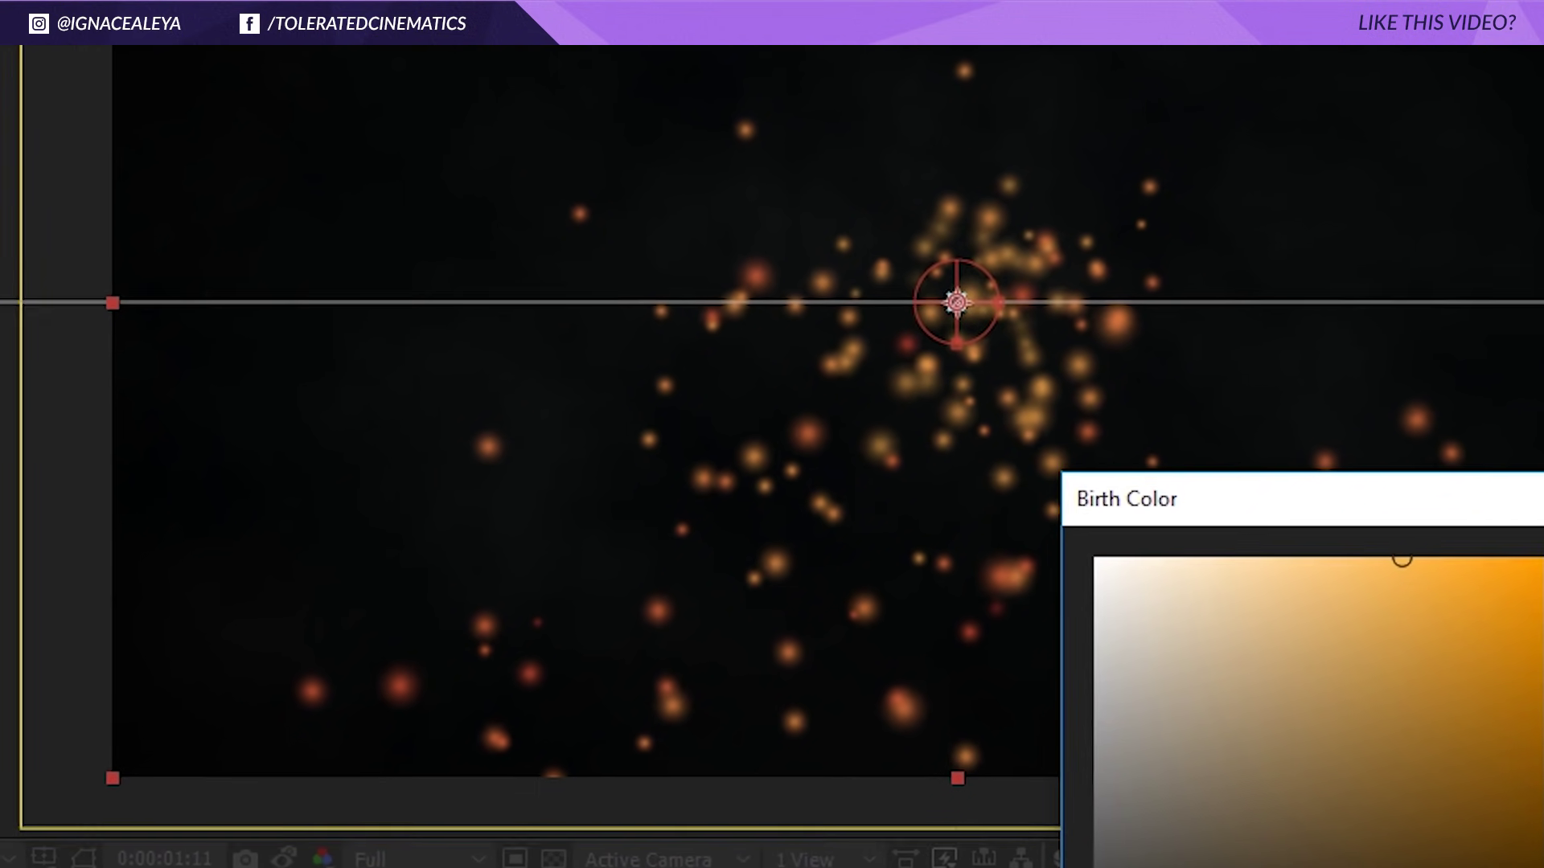
drag(1307, 624, 1187, 582)
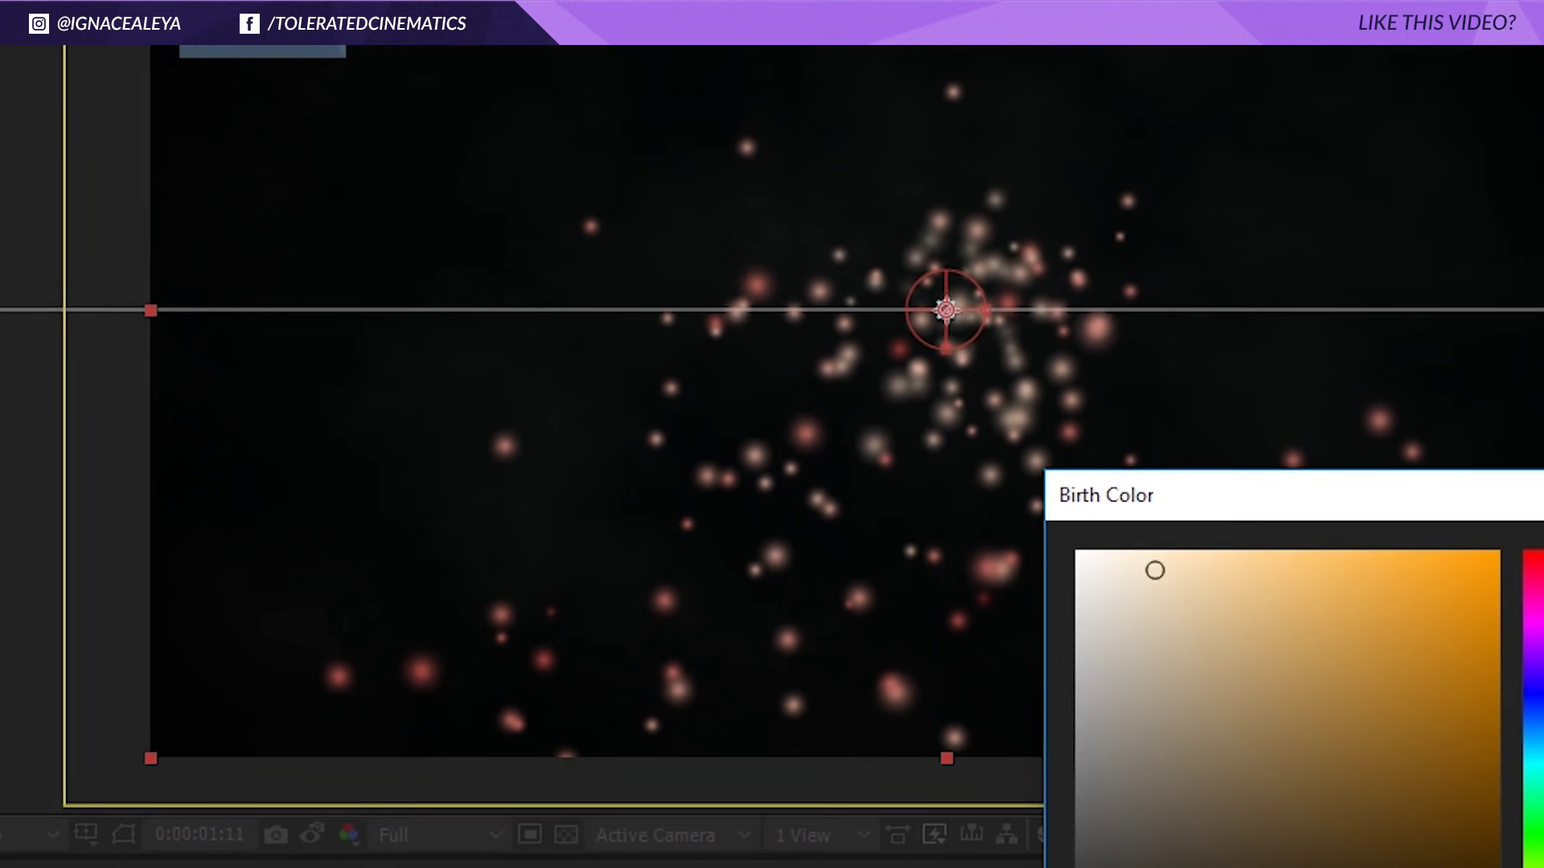
key(Return)
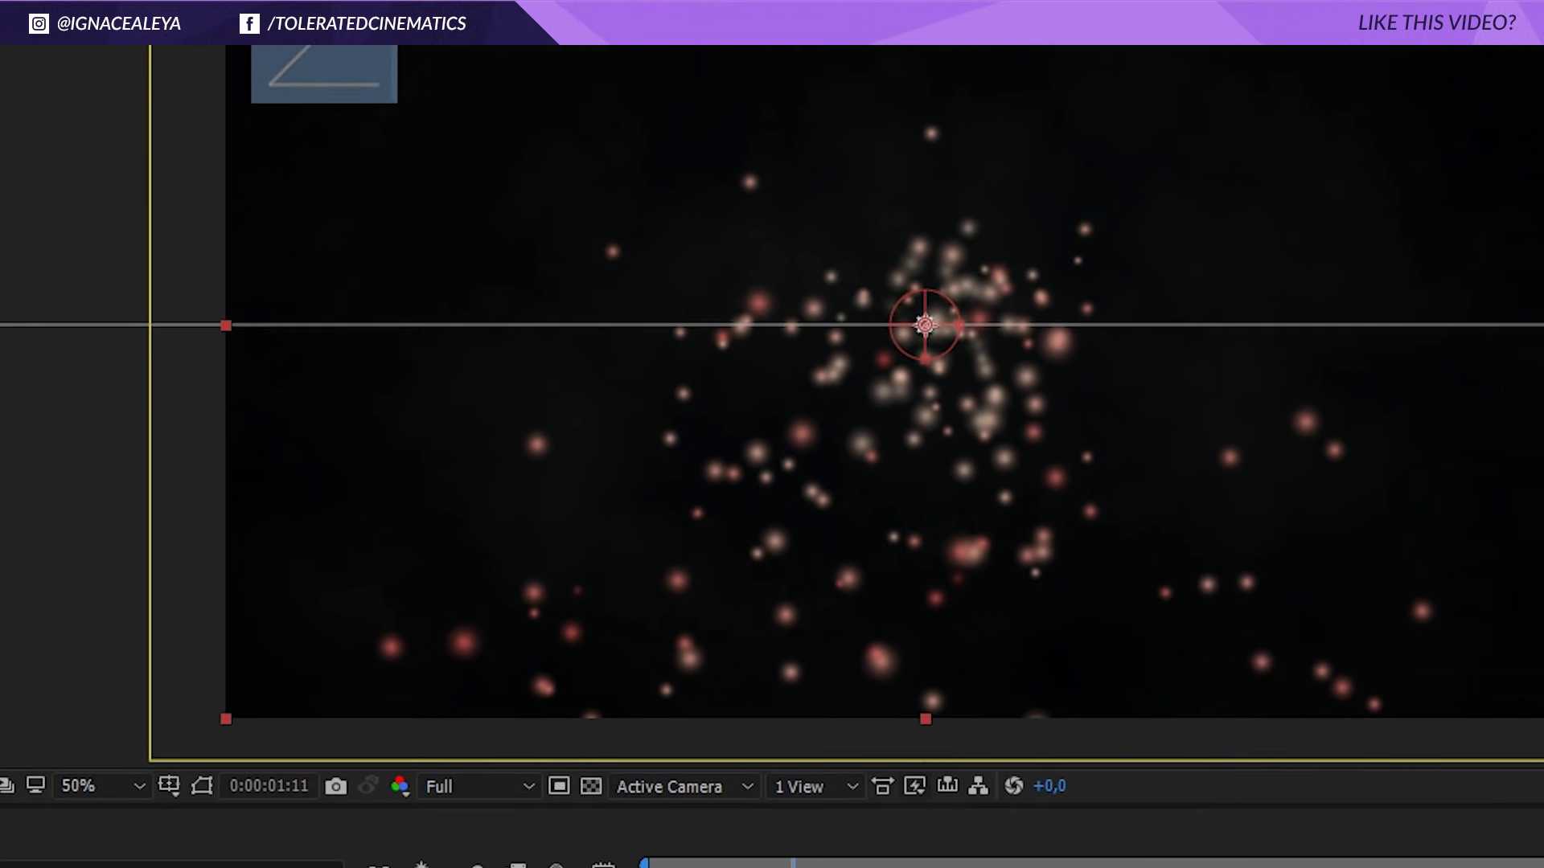
- Set the particle Death Color to greyish brown 8A7560
drag(1470, 865, 1469, 853)
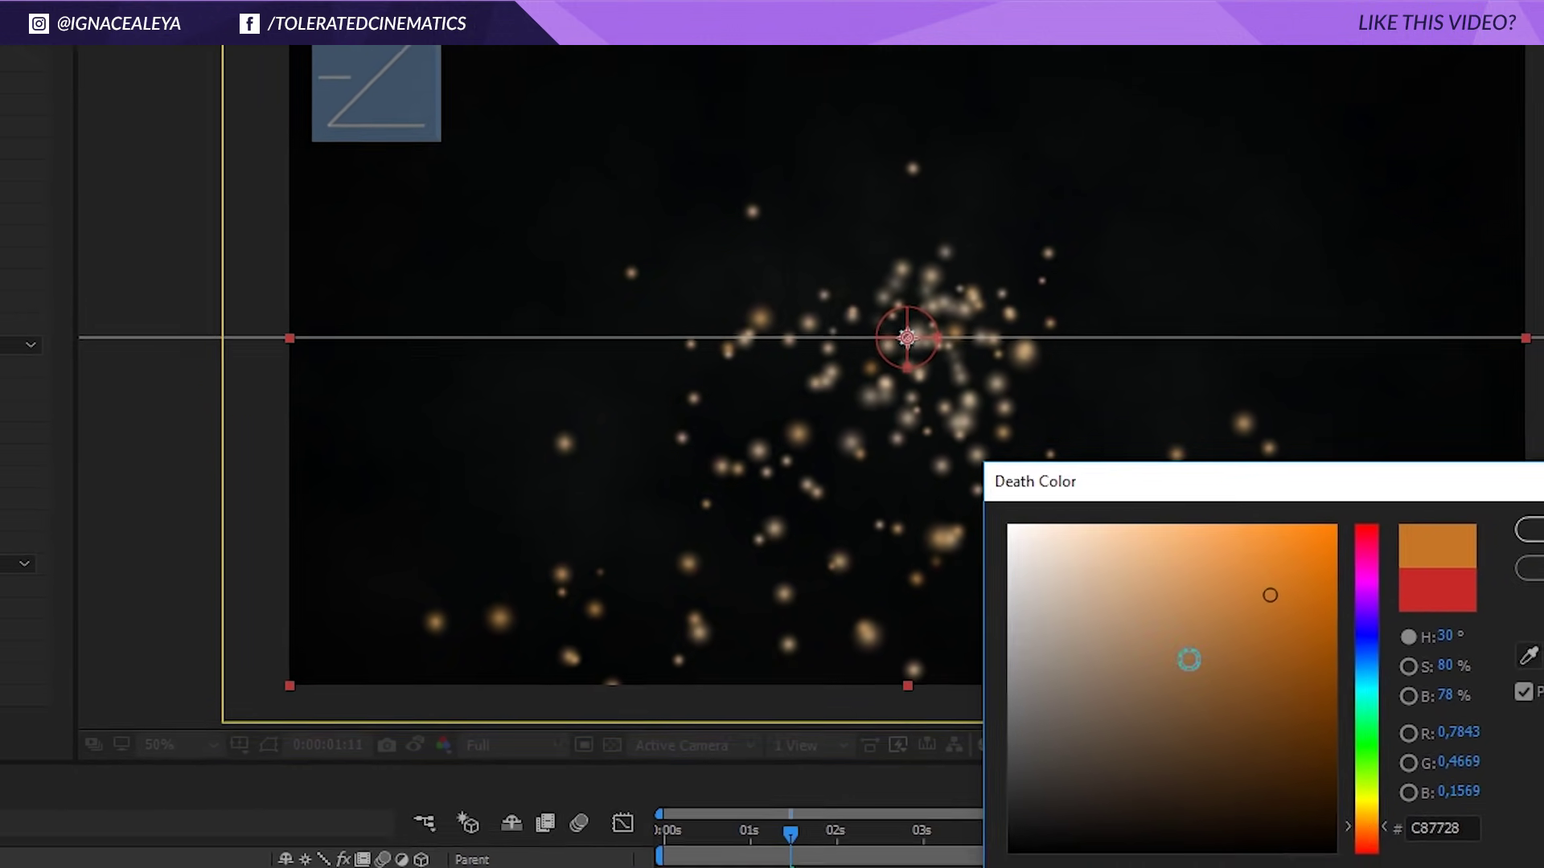
mouse_move(1188, 659)
mouse_down()
mouse_move(1126, 619)
mouse_move(1096, 642)
mouse_move(1108, 675)
mouse_up()
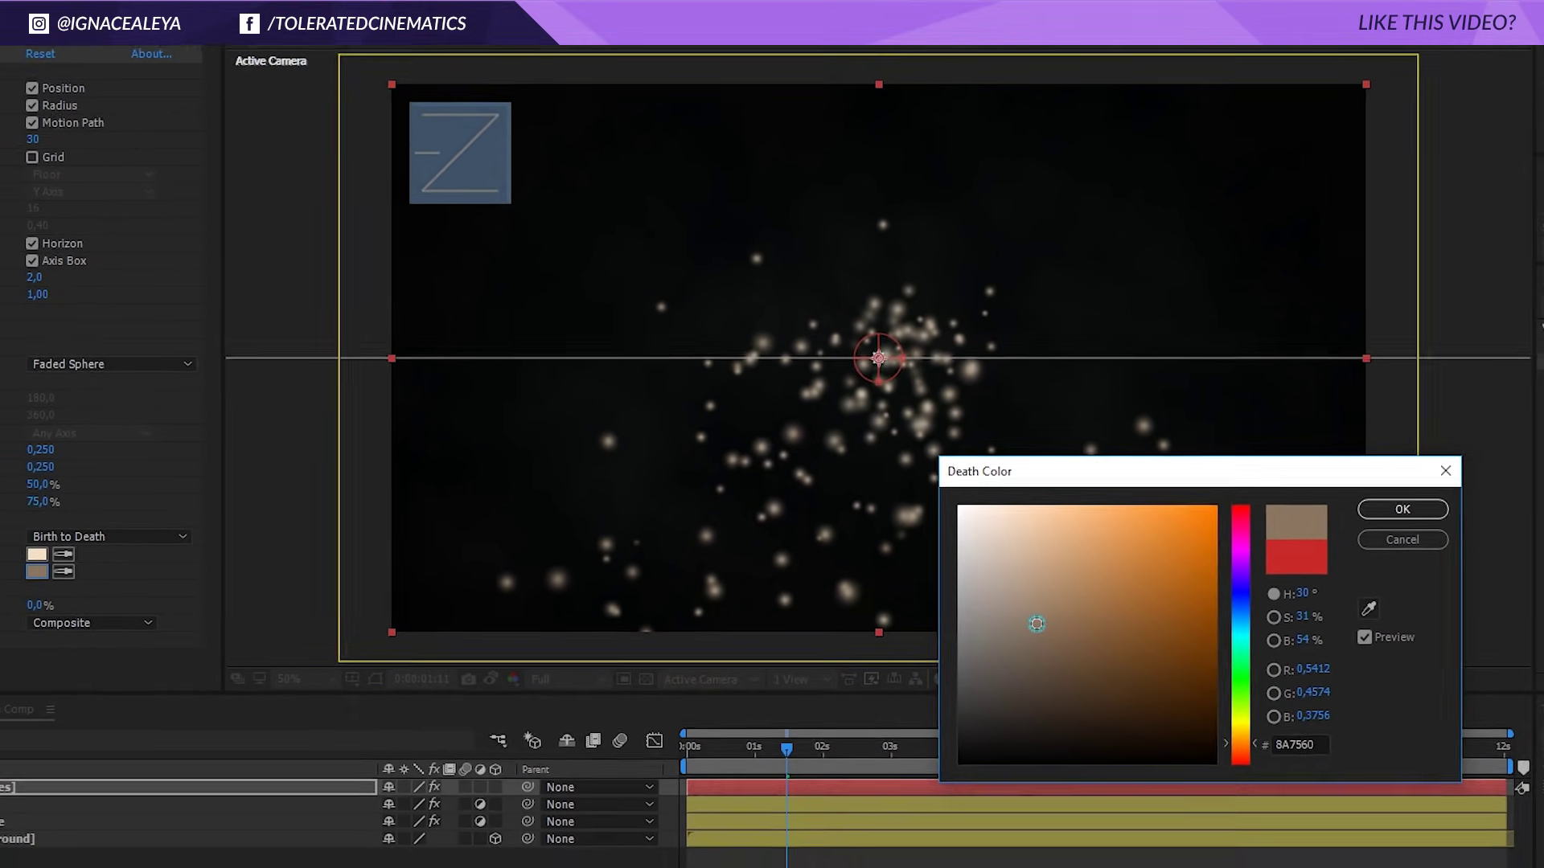
click(1433, 513)
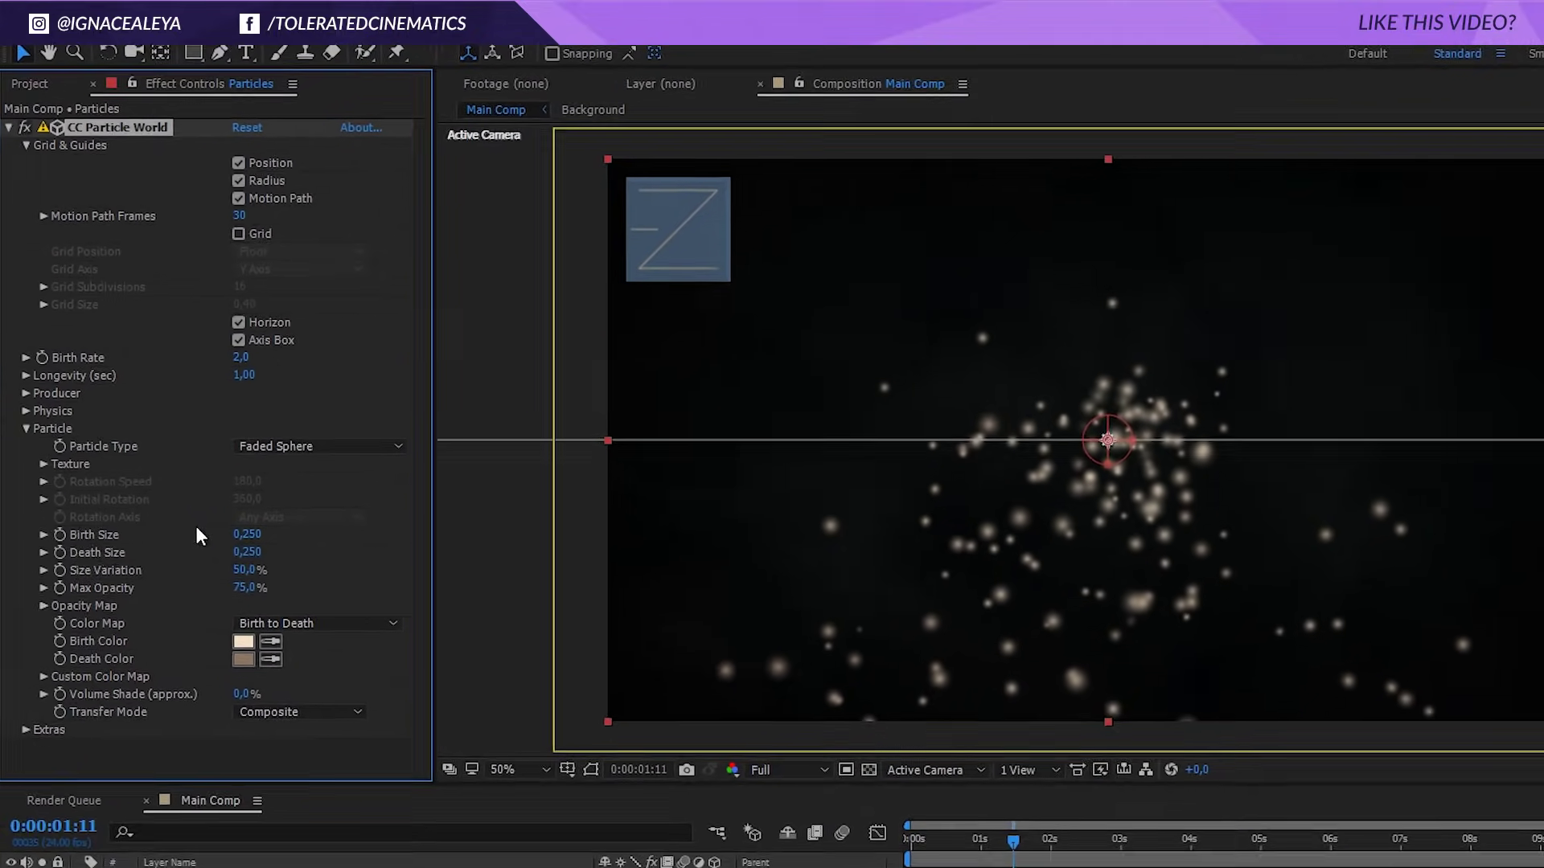
- Set Birth Size 0.070 and Death Size 0.010, then stretch the emitter wide horizontally
click(195, 447)
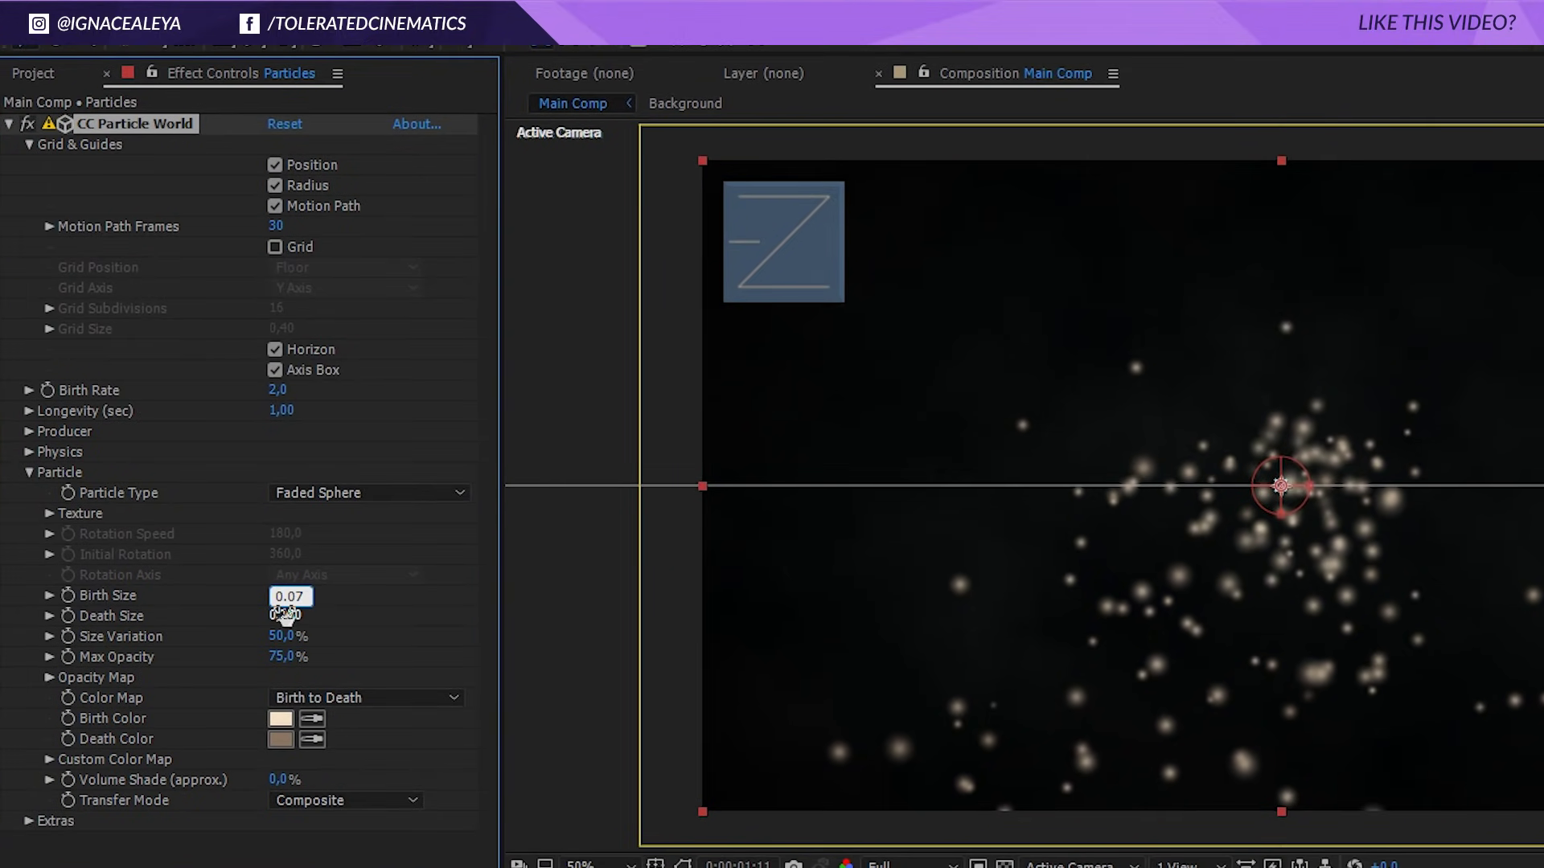
click(283, 615)
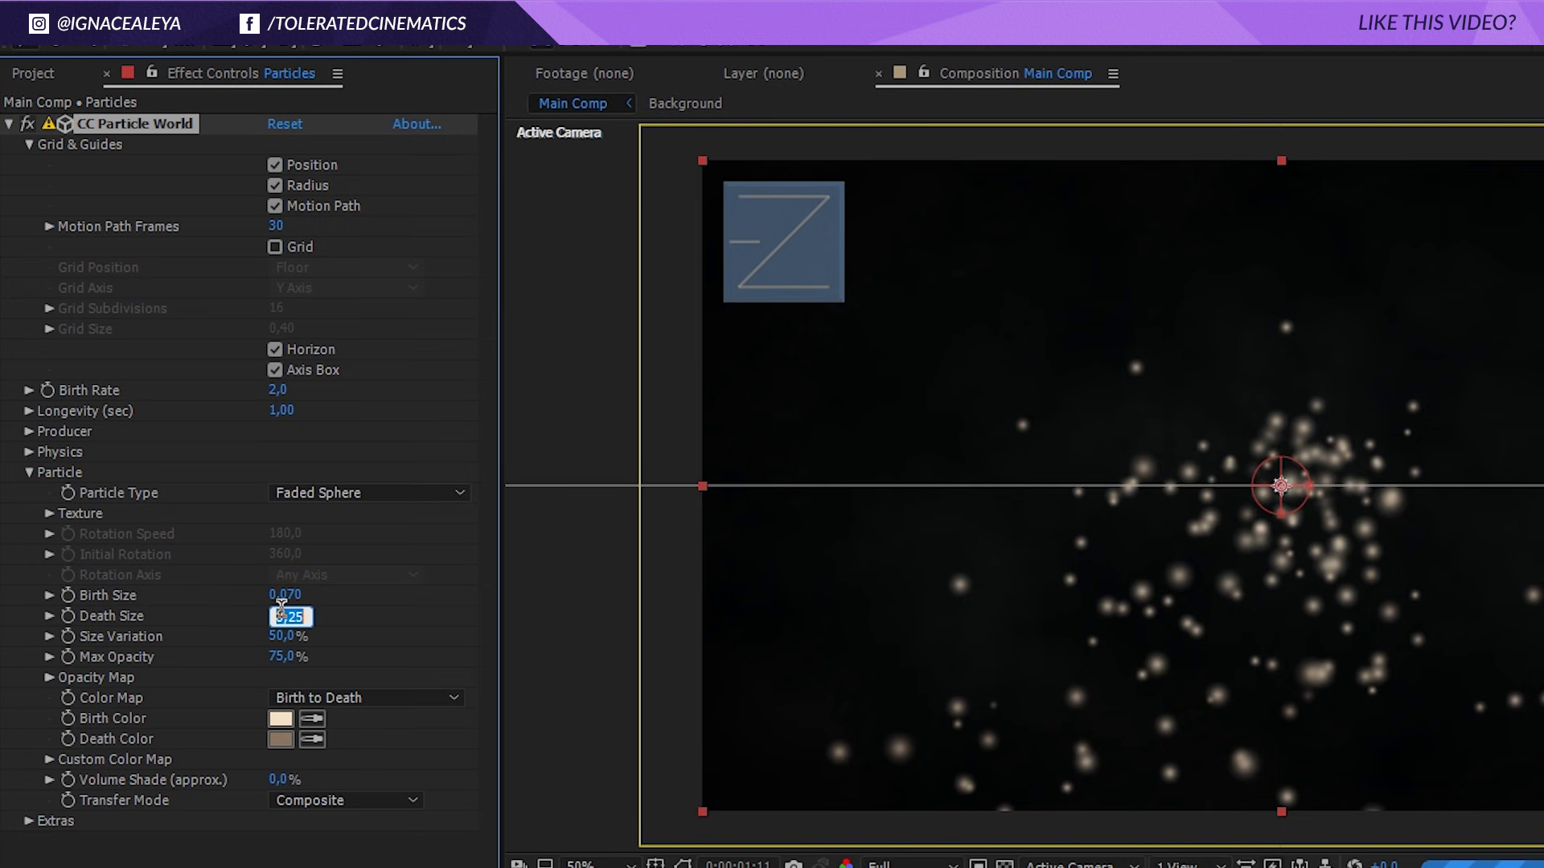
key(Return)
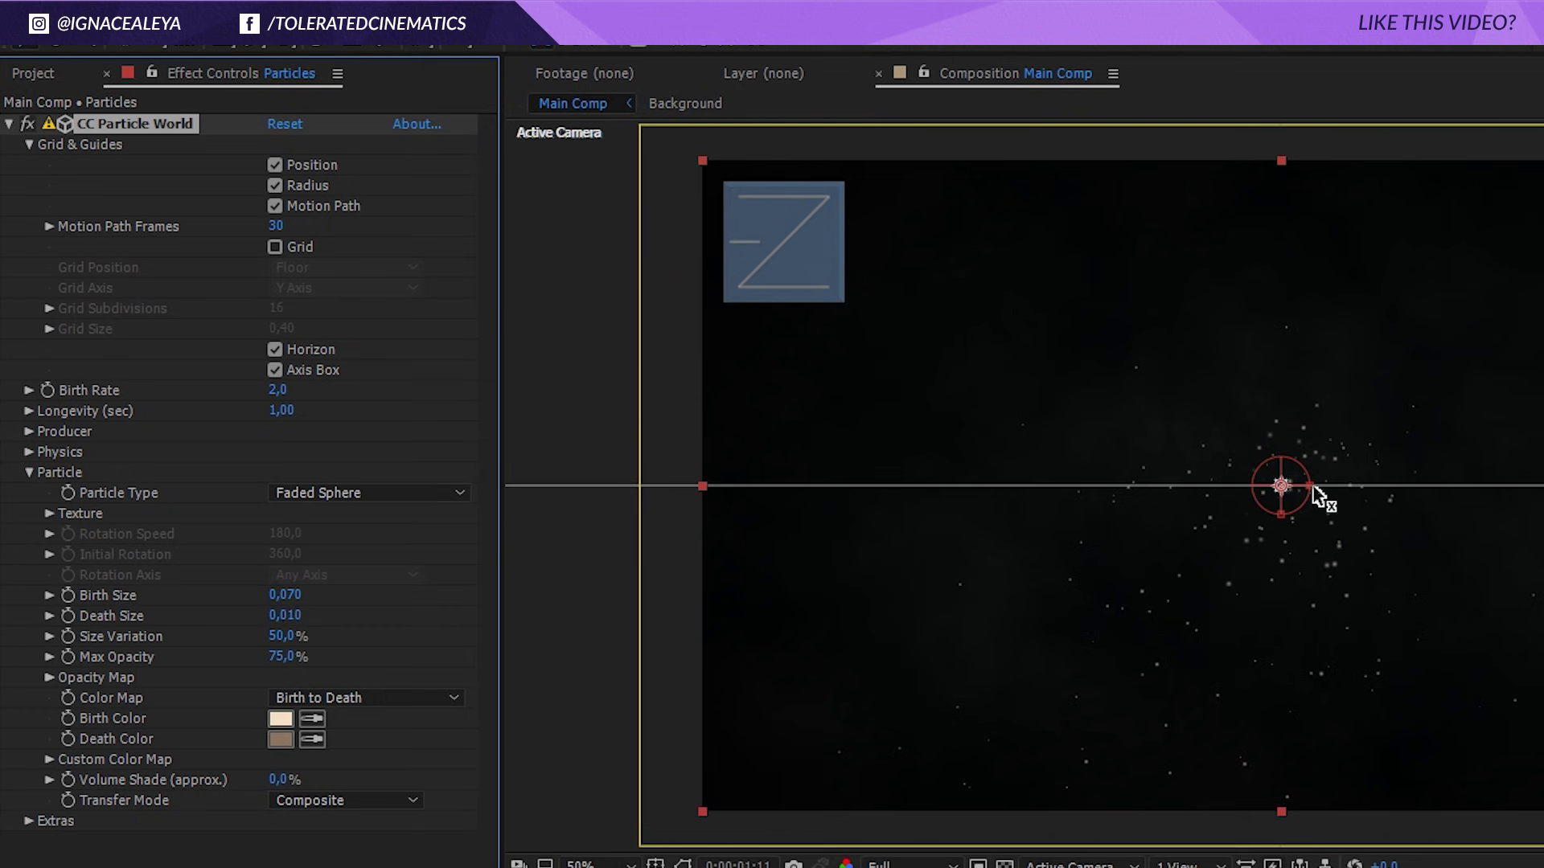
drag(1315, 492, 1543, 509)
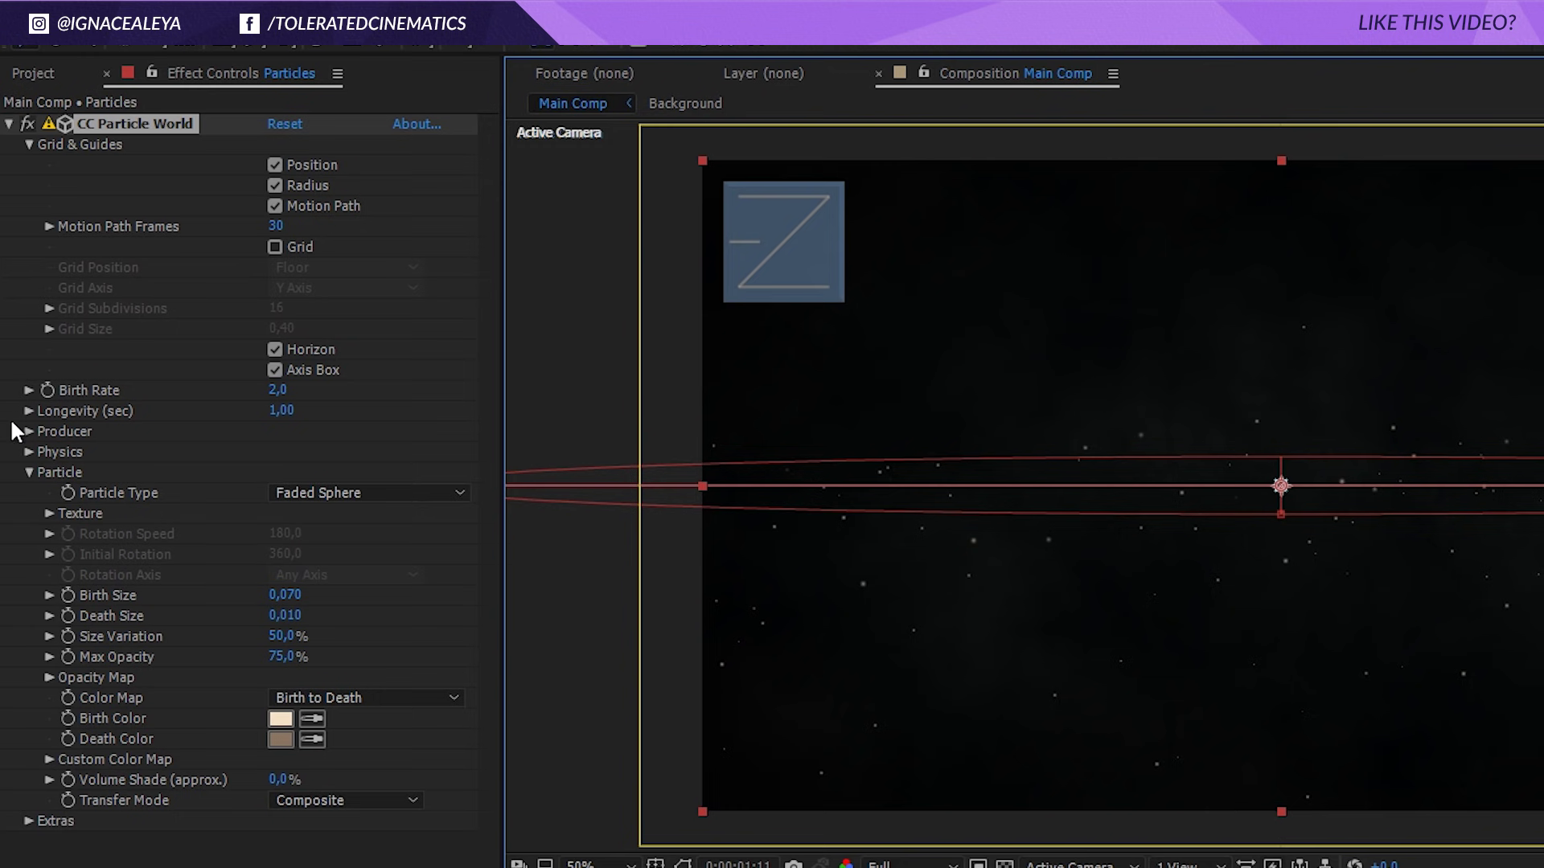
- Set Producer Radius Z to 1.000 and move the emitter down near the frame bottom
click(29, 432)
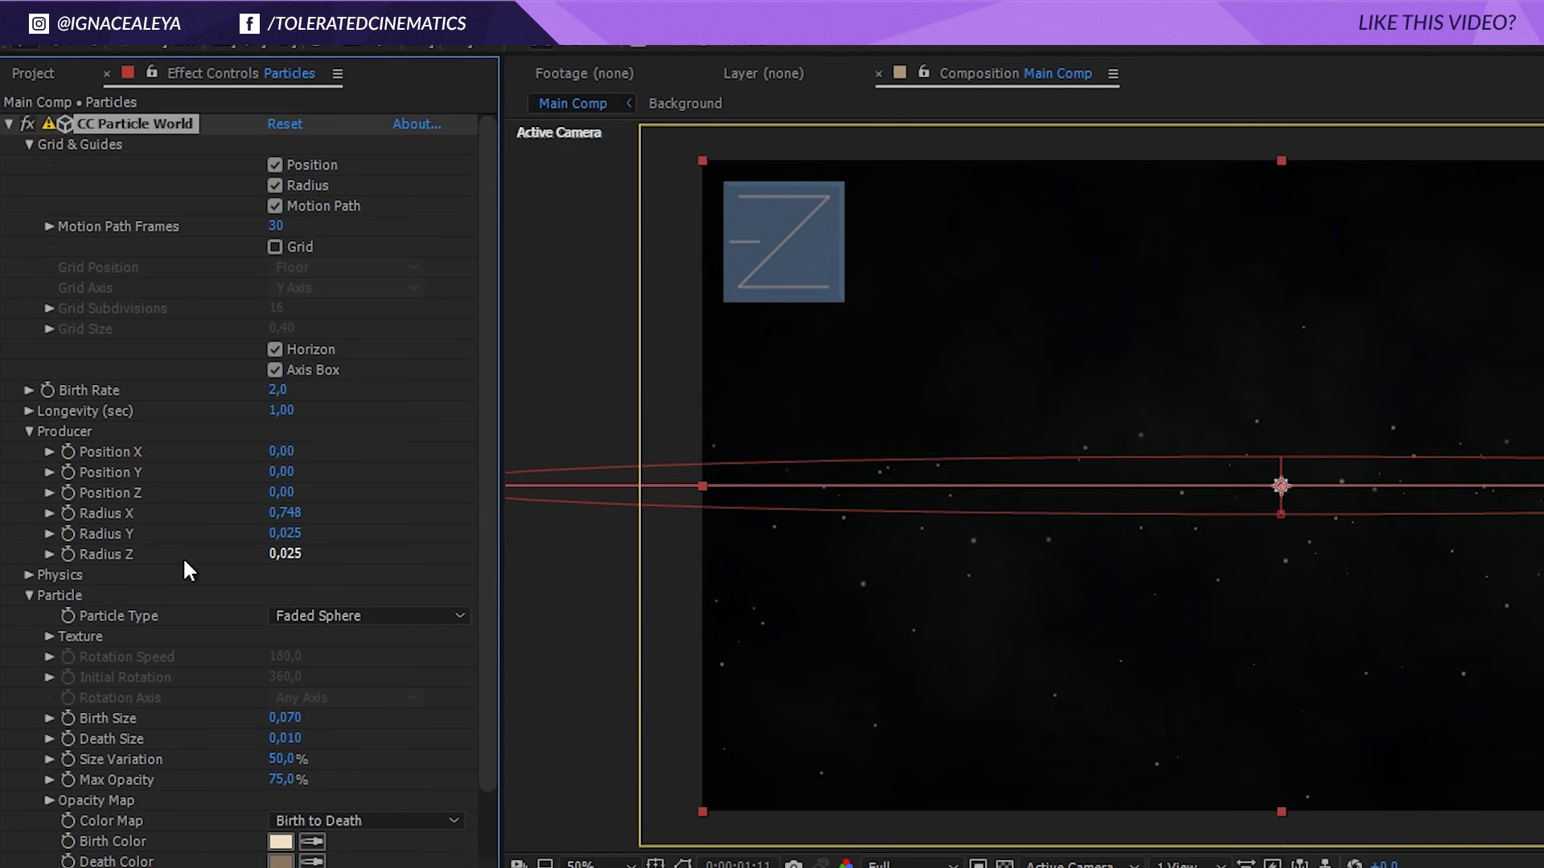
drag(283, 556, 741, 517)
click(288, 554)
text(1)
key(Return)
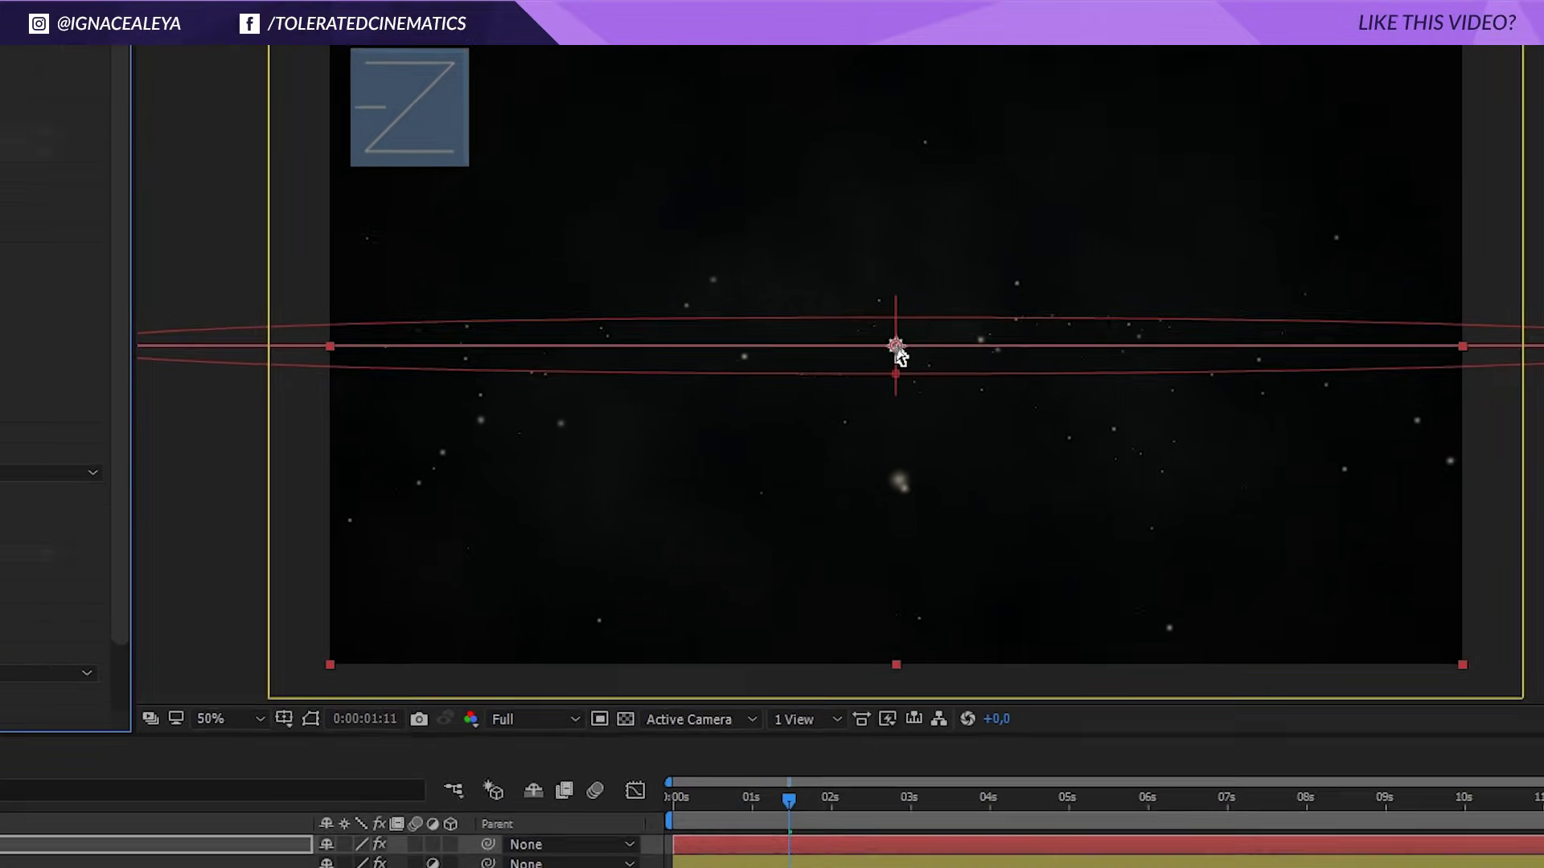
drag(945, 366, 957, 866)
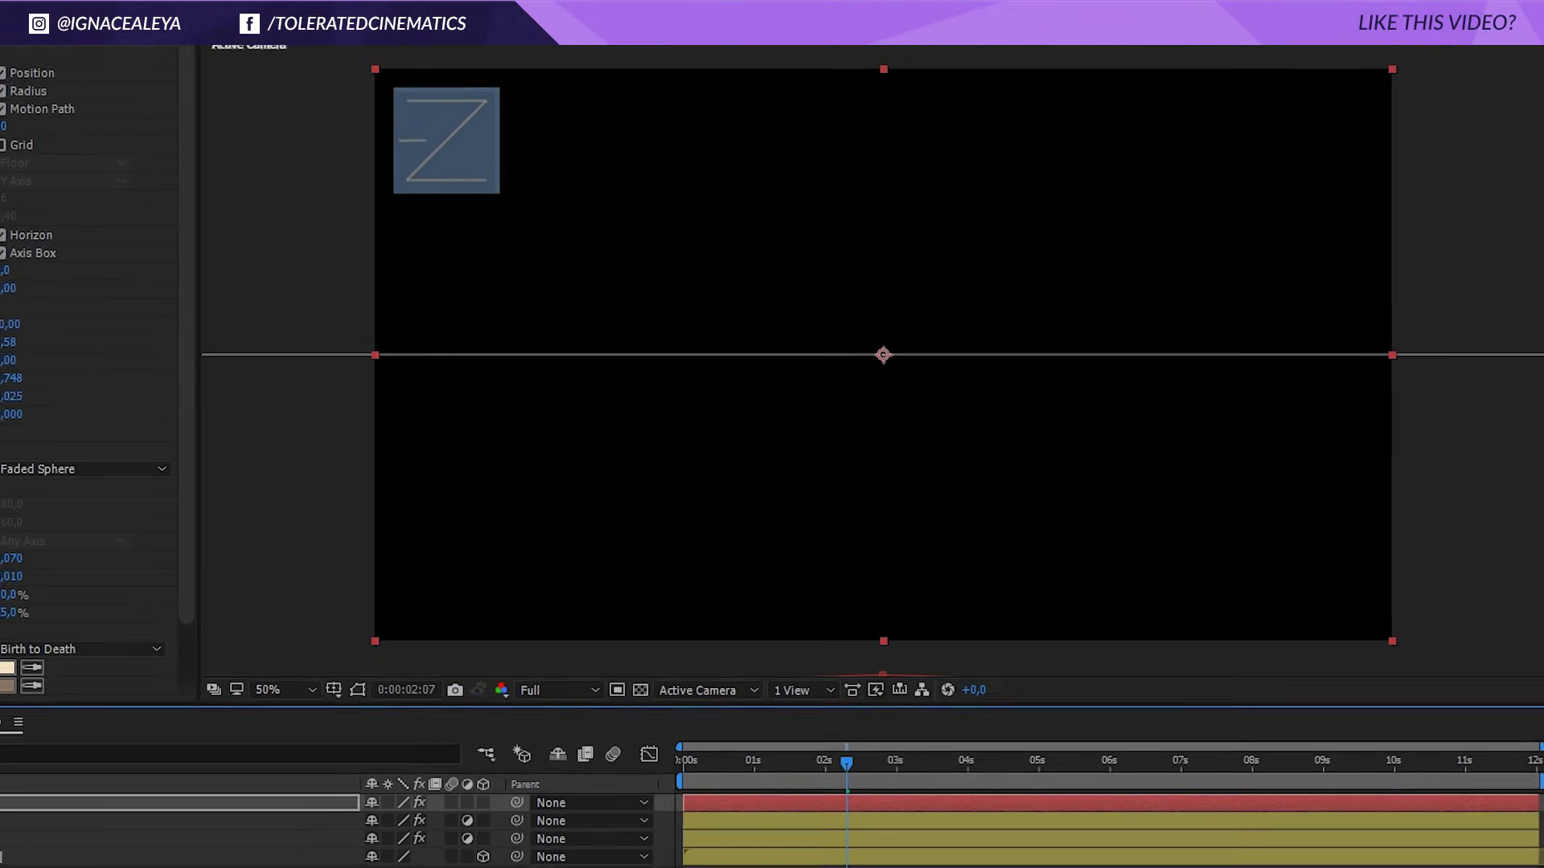
- Stop playback at about 6 seconds and turn off the Horizon and Axis Box guides
key(space)
drag(875, 735, 1072, 738)
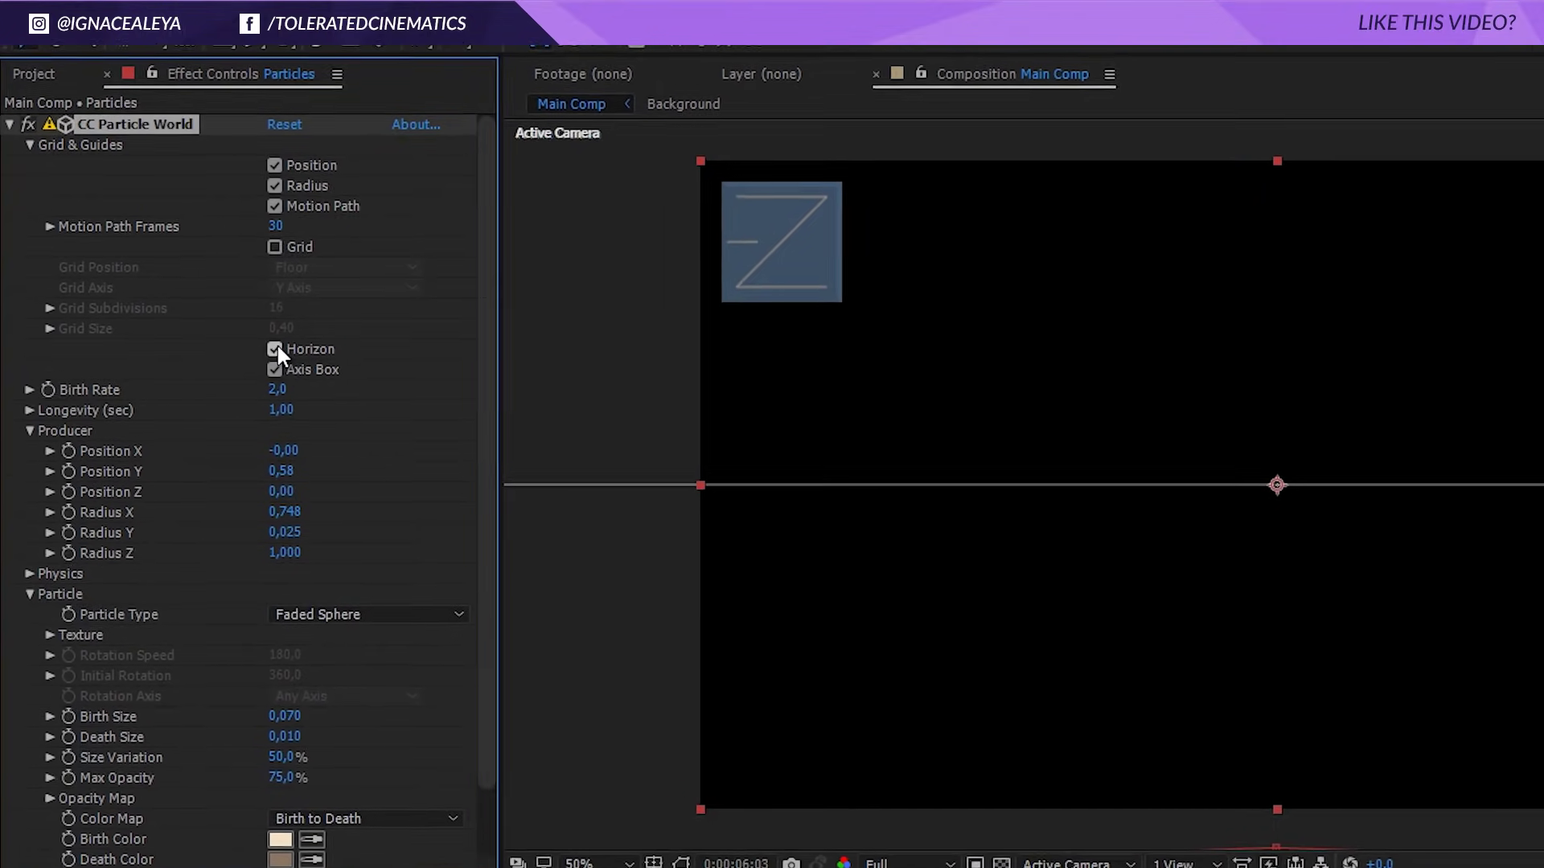
click(182, 281)
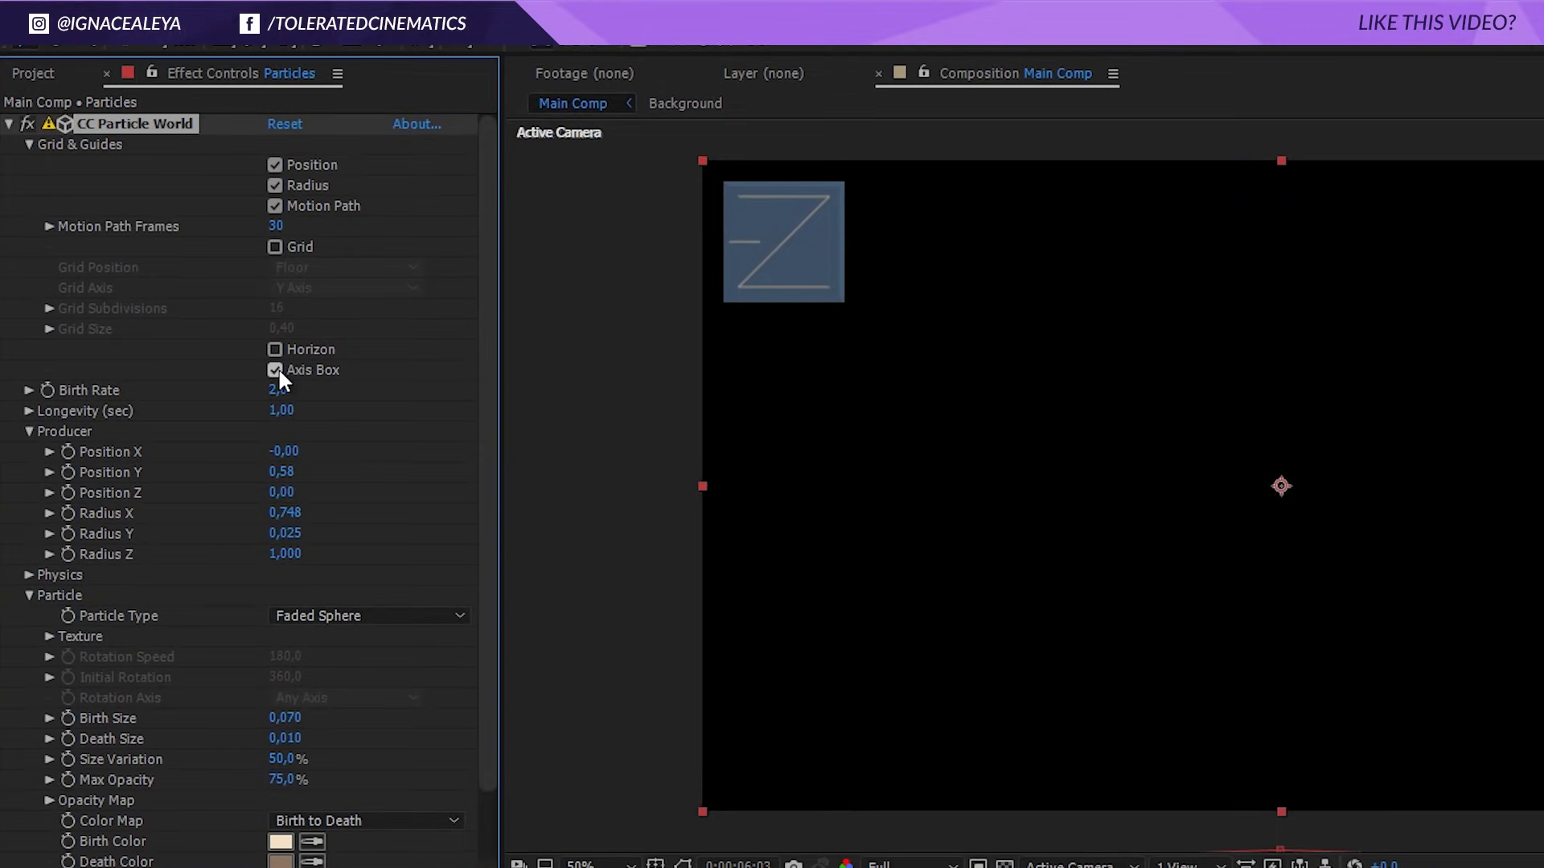
click(275, 370)
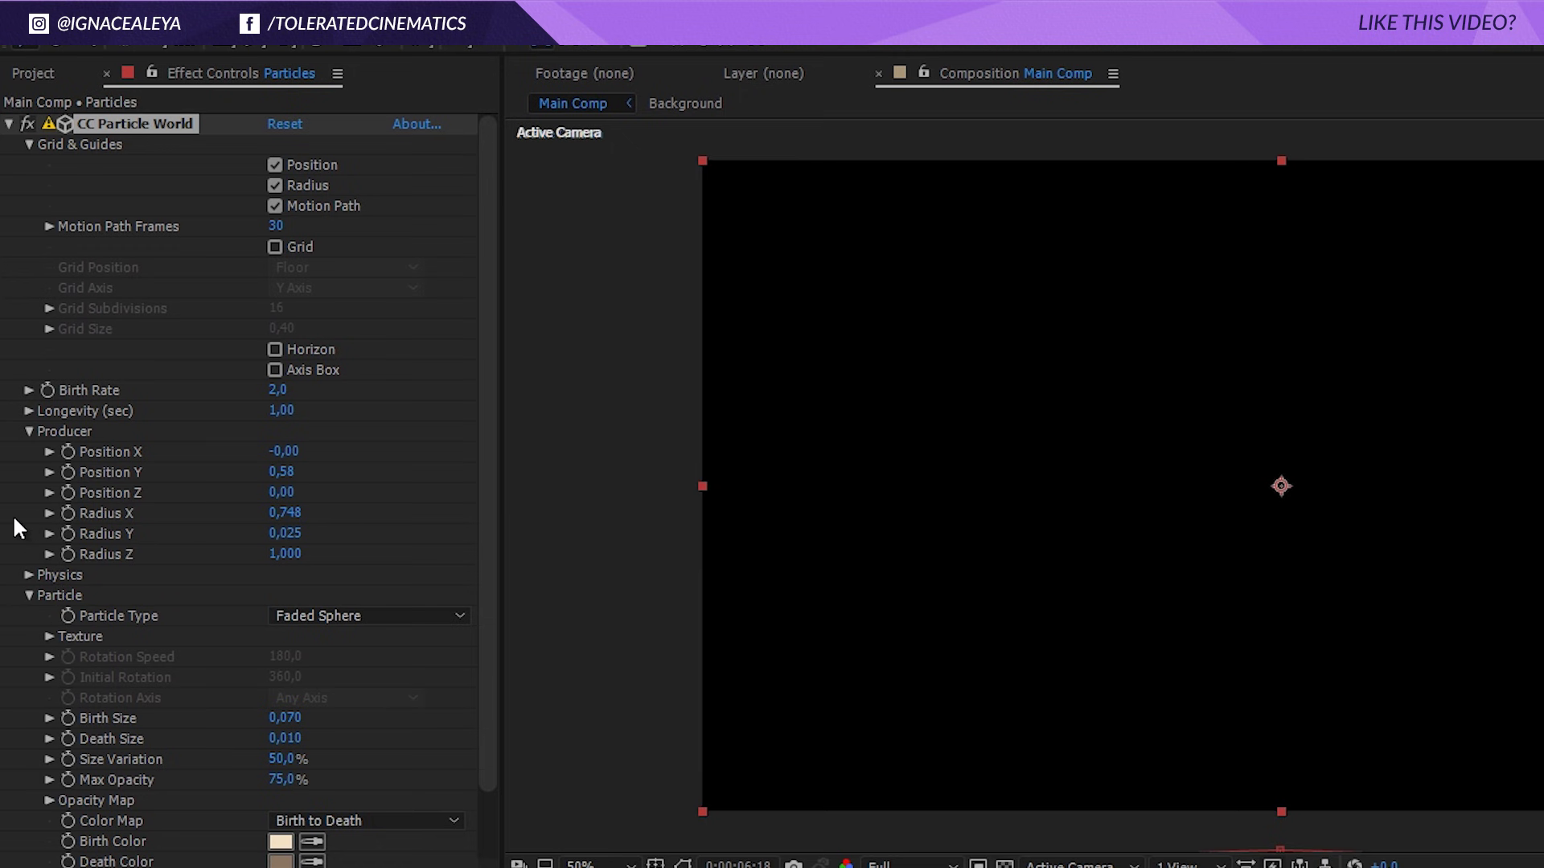
- Set the Physics Gravity to -0.010
click(28, 574)
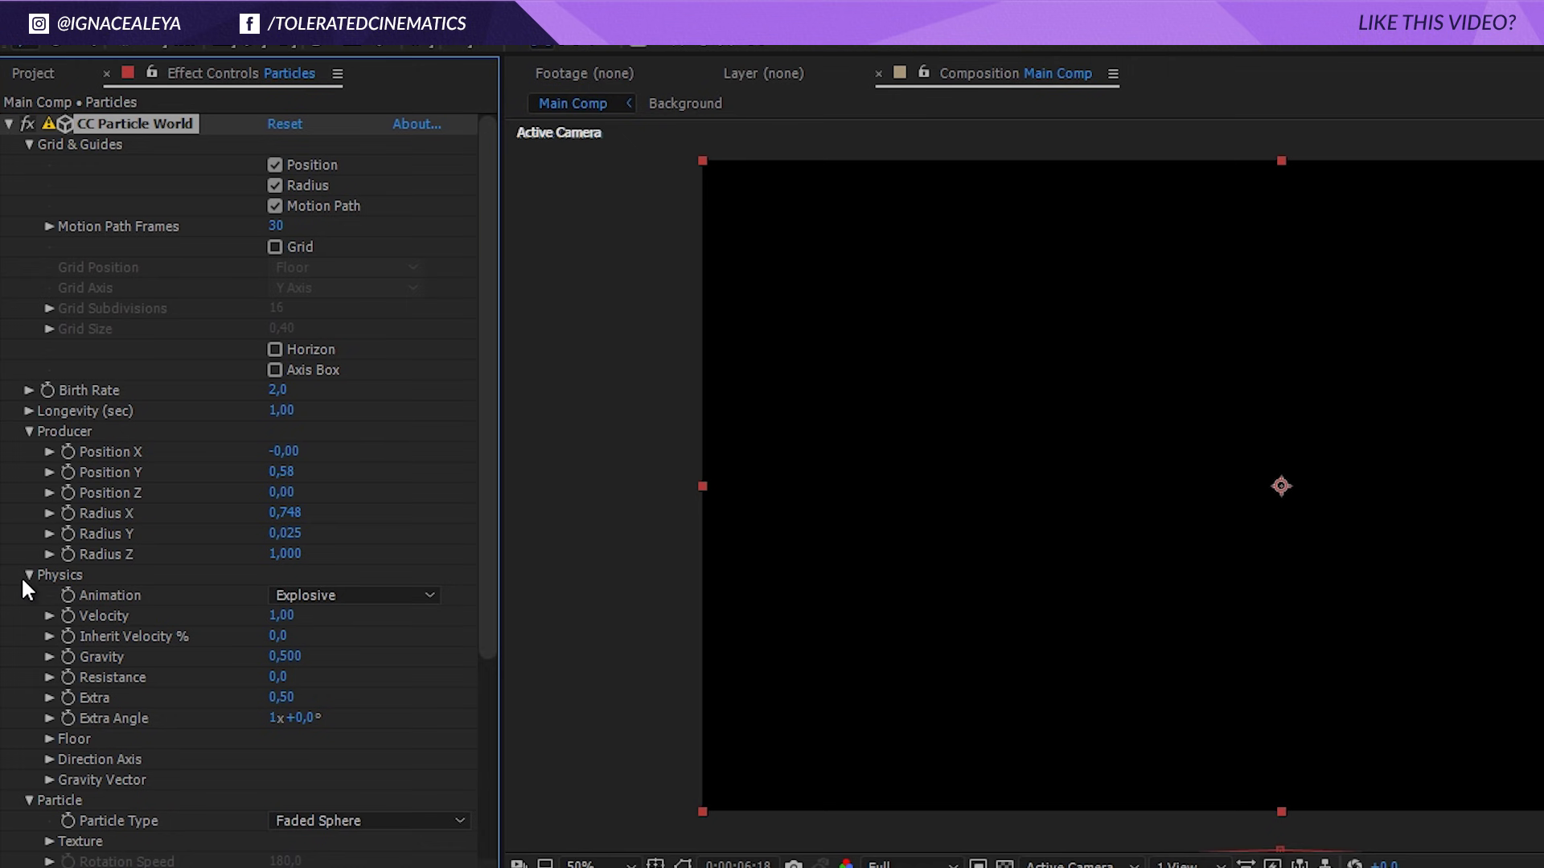
click(288, 657)
text(-0,8)
text(1)
key(Return)
- Try Longevity values of 5 and 4, settling on 3.5 seconds
click(283, 411)
text(5)
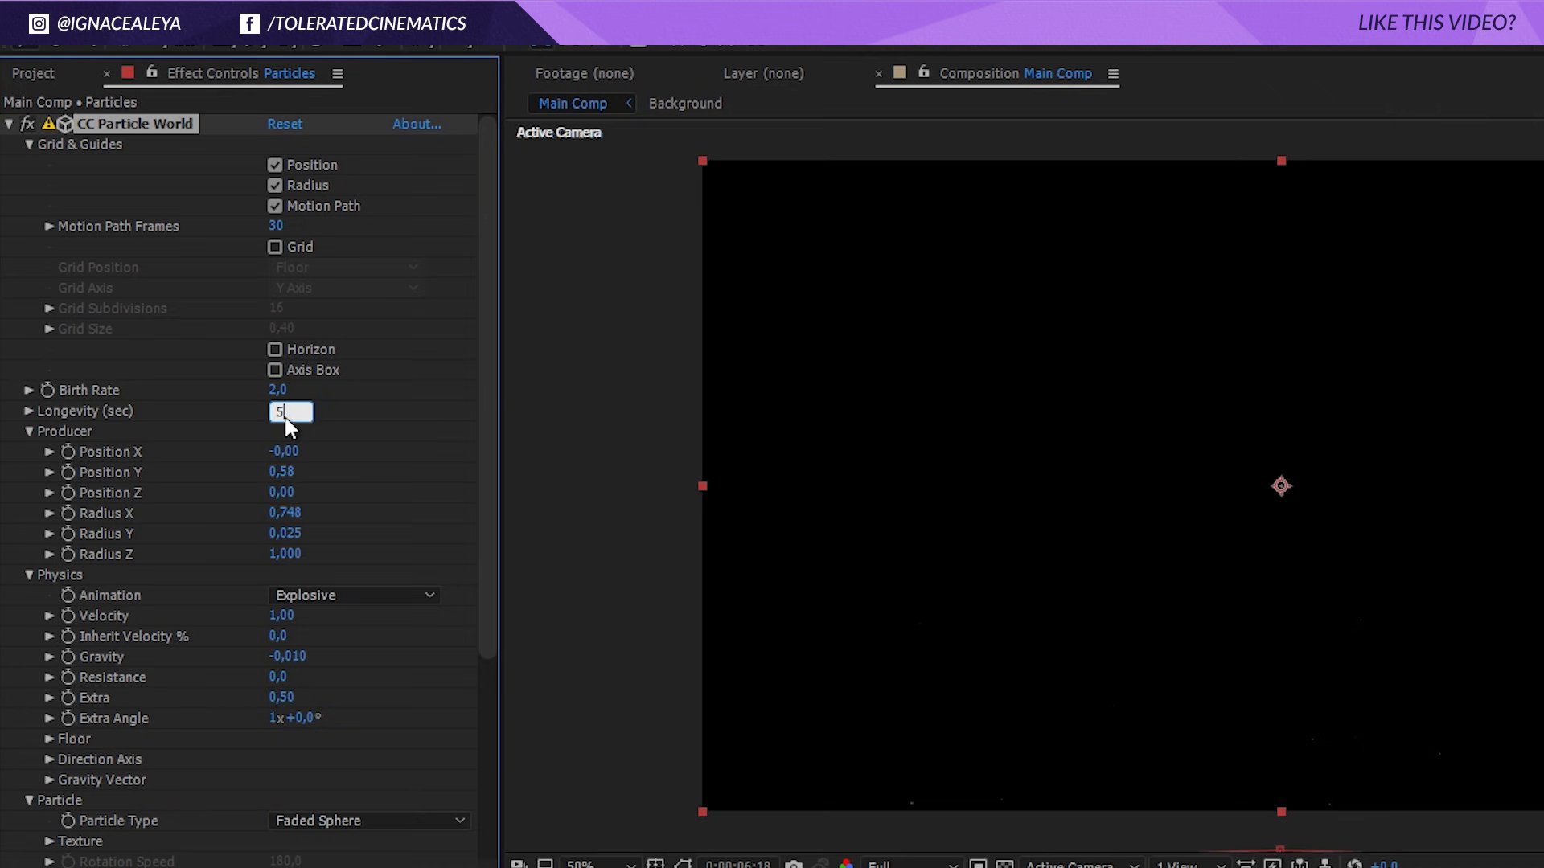
key(Return)
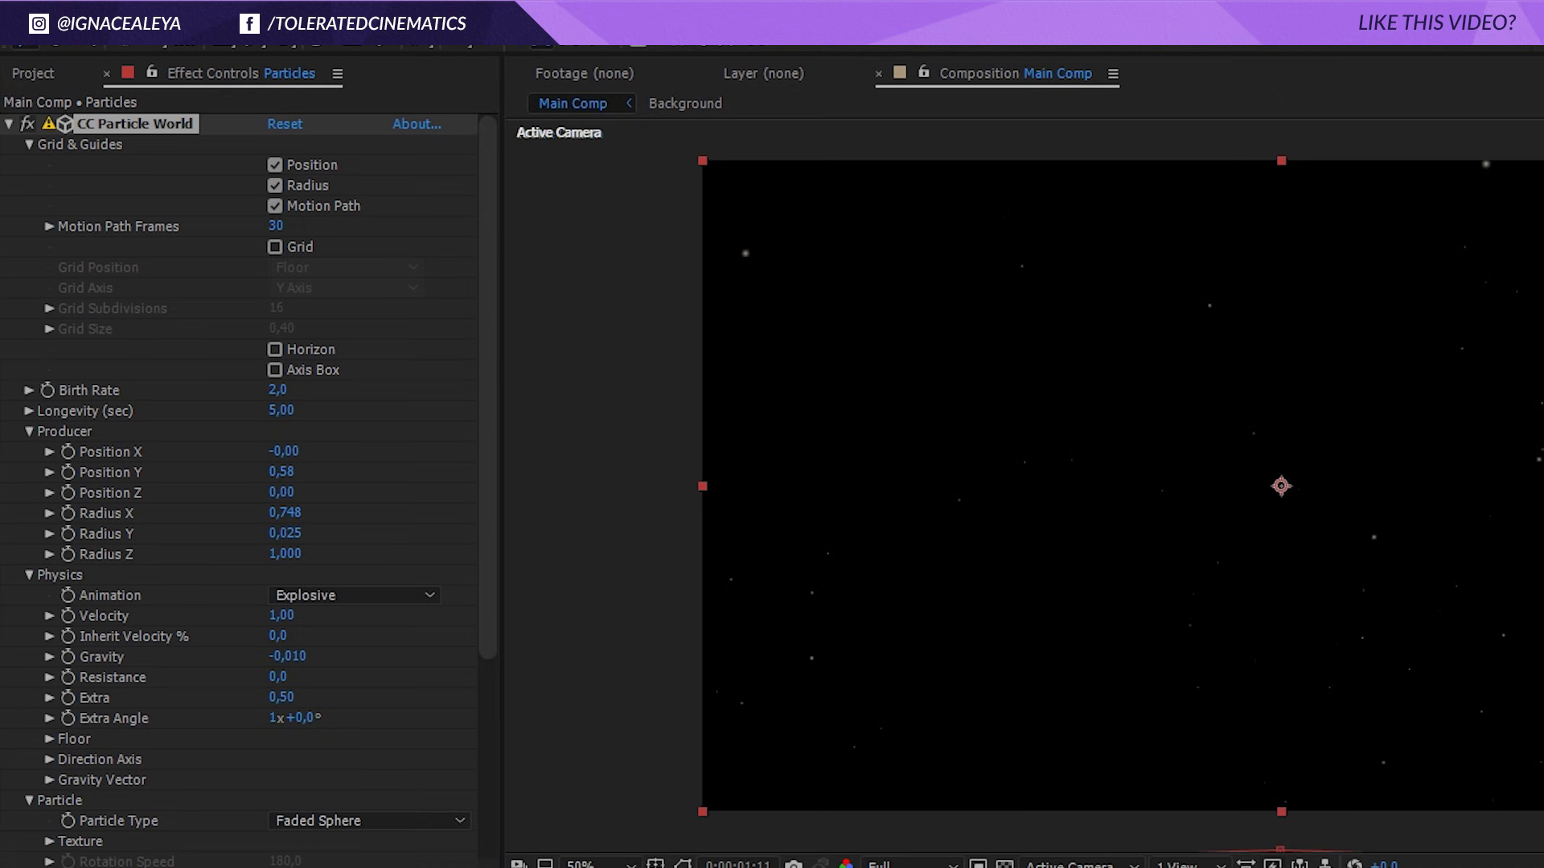
click(286, 409)
text(4)
key(Return)
click(283, 410)
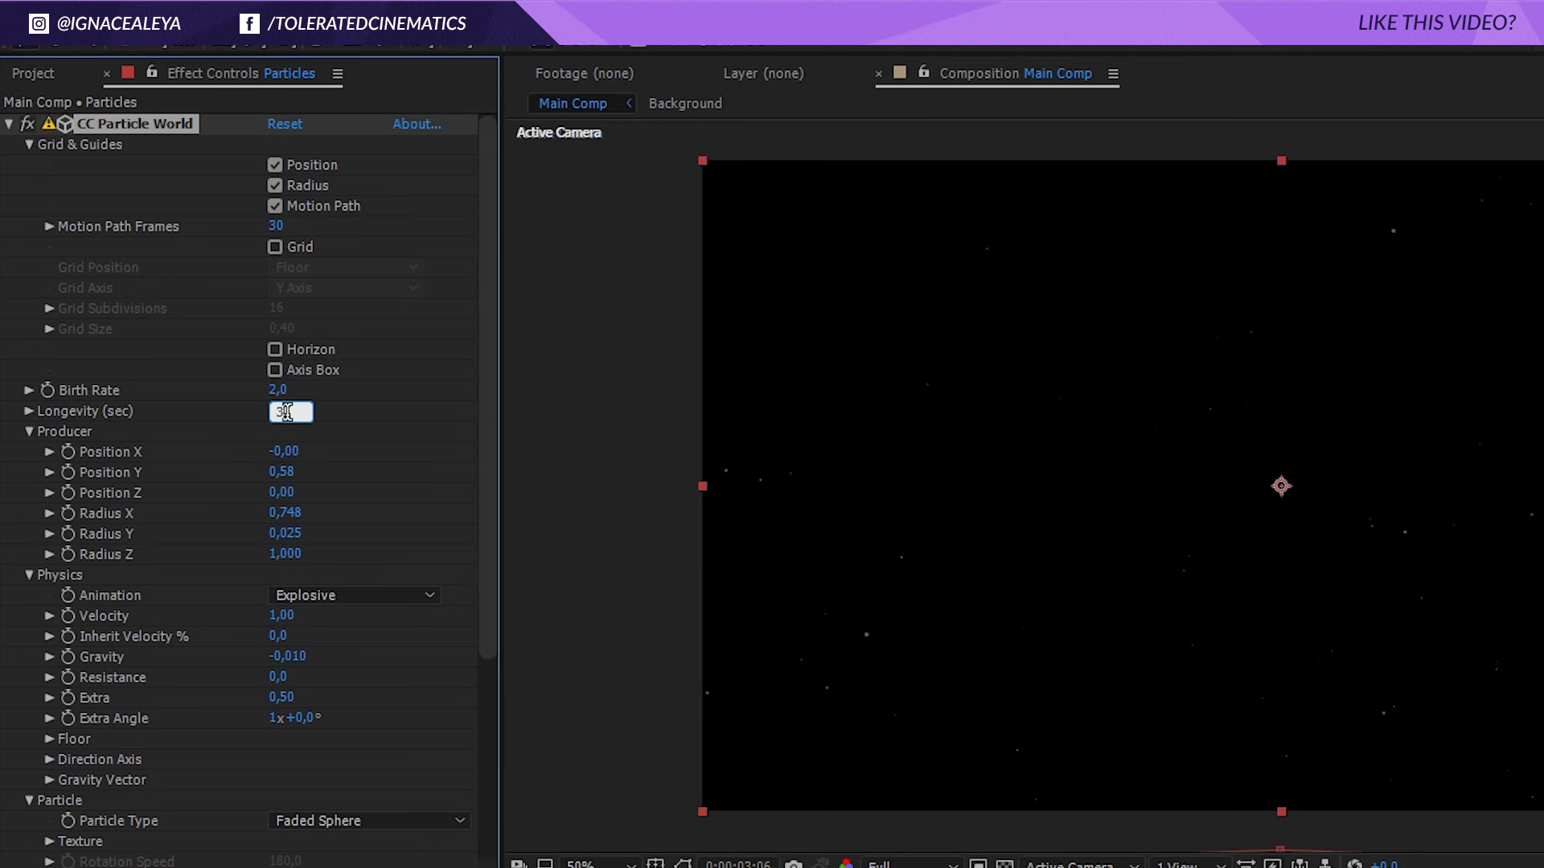
text(3,5)
key(Return)
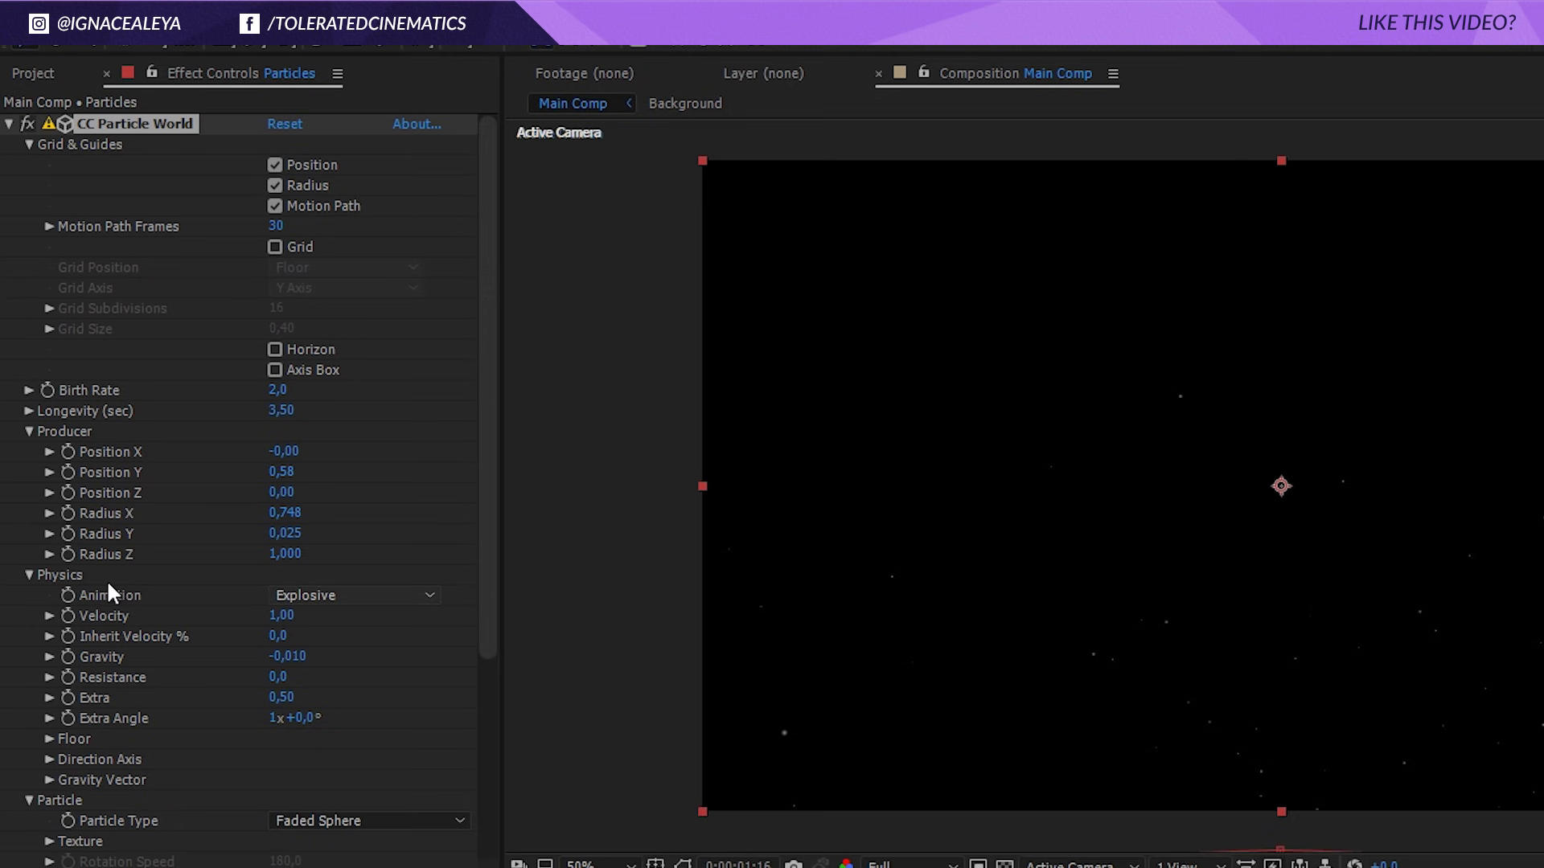
- Switch the Physics Animation mode to Viscouse, stop the preview and deselect the effect
click(354, 595)
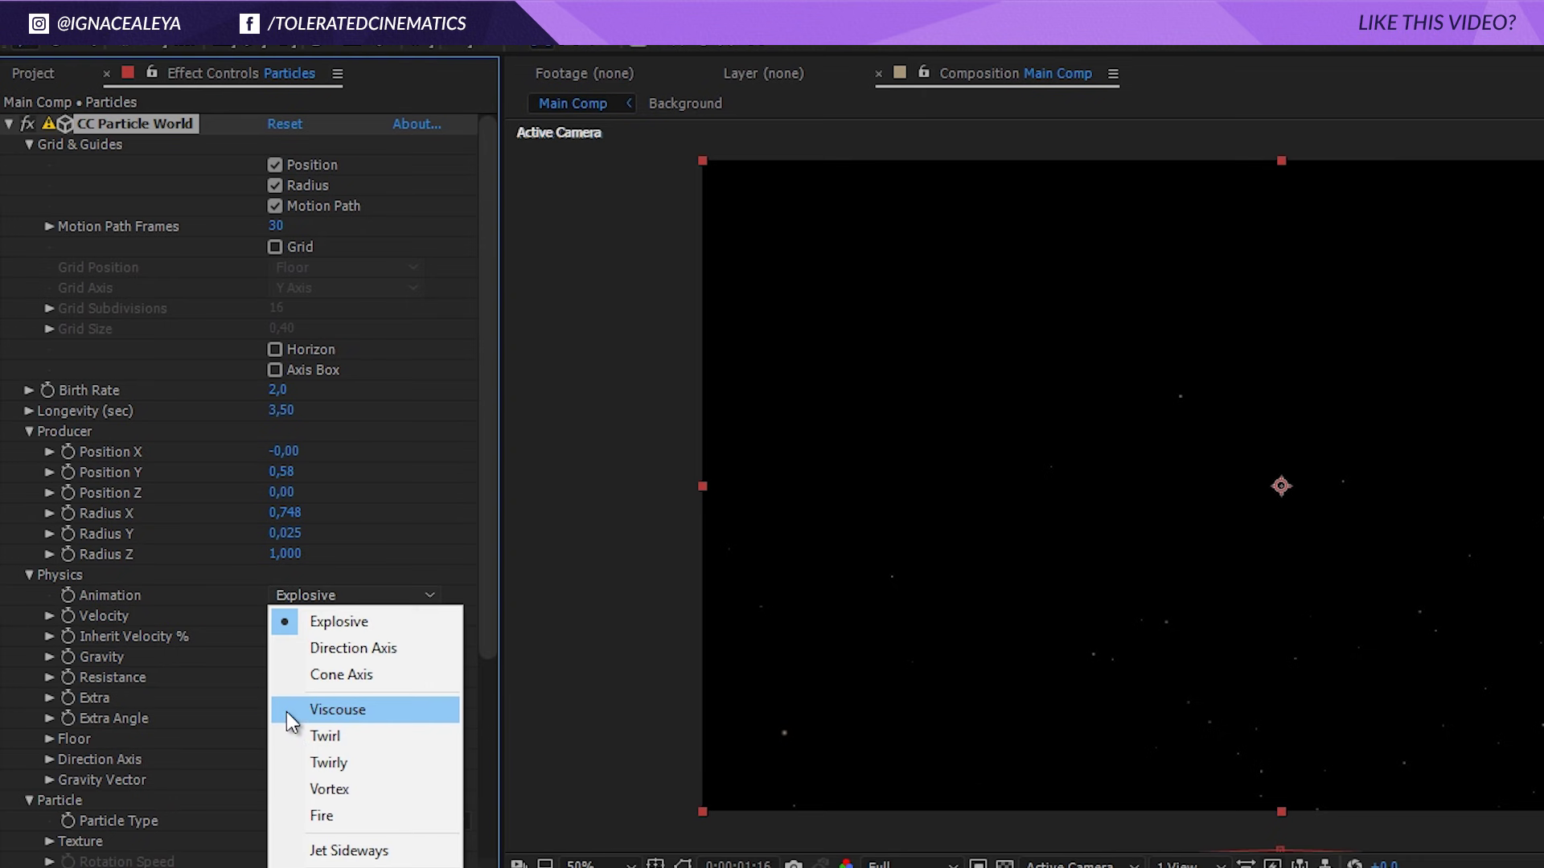
click(357, 713)
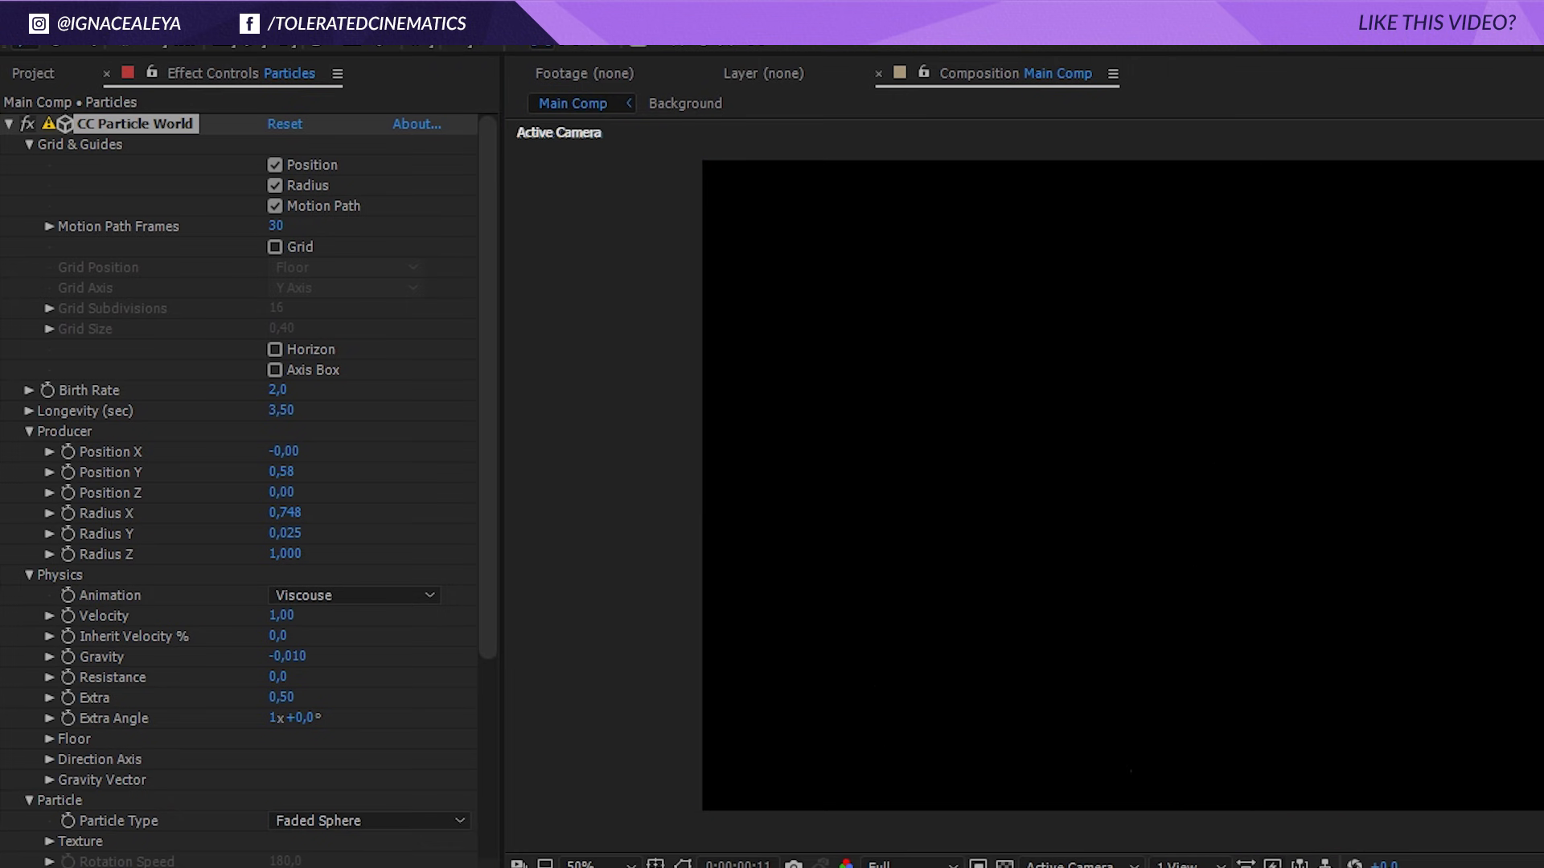
key(space)
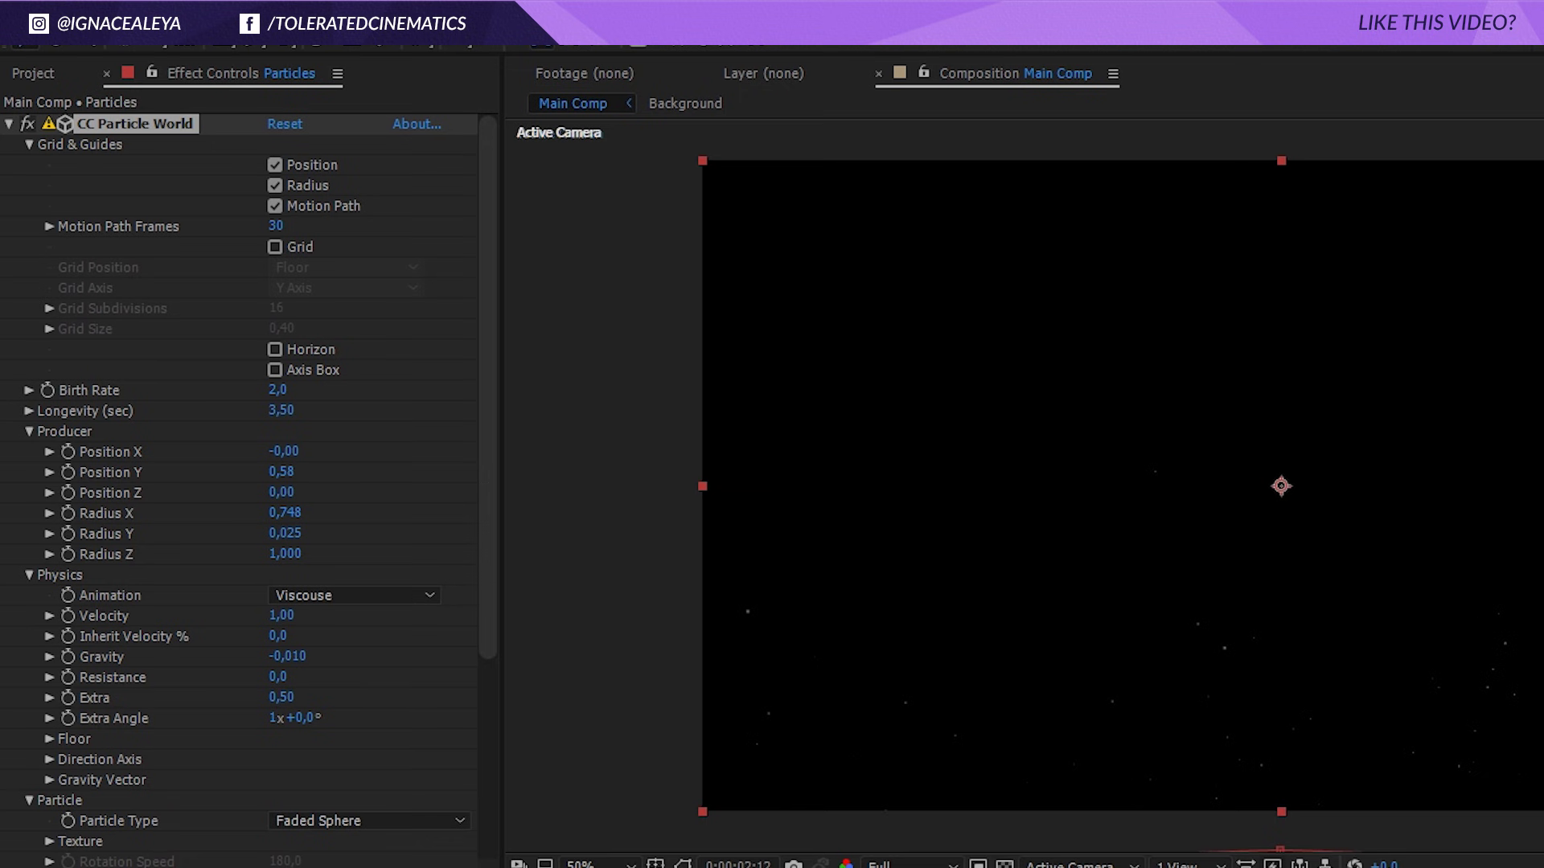
key(ctrl+shift+a)
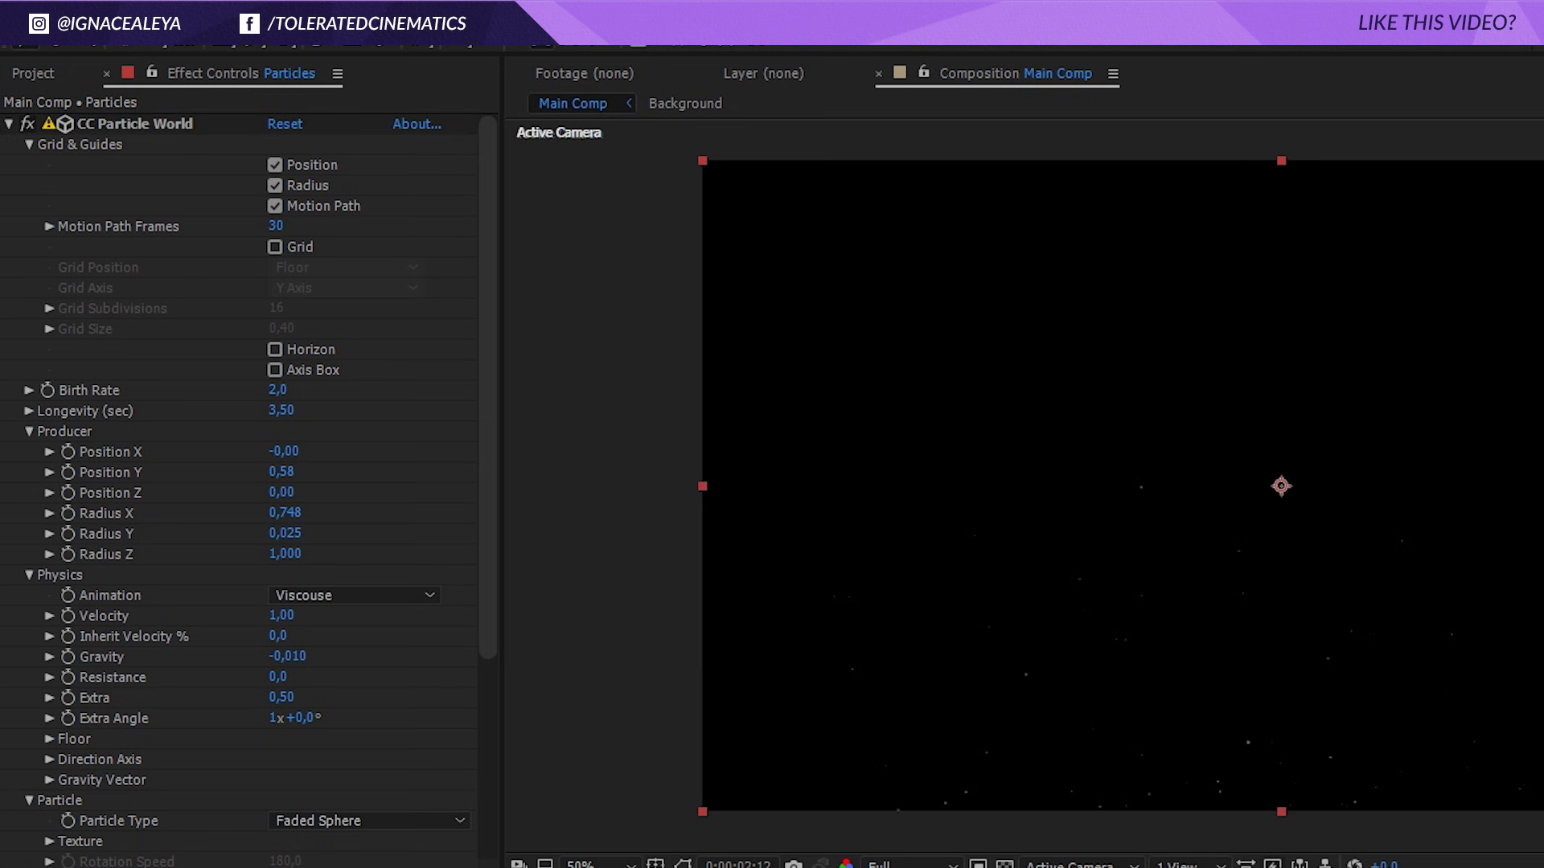
- Raise Longevity to 3.70 seconds
click(274, 412)
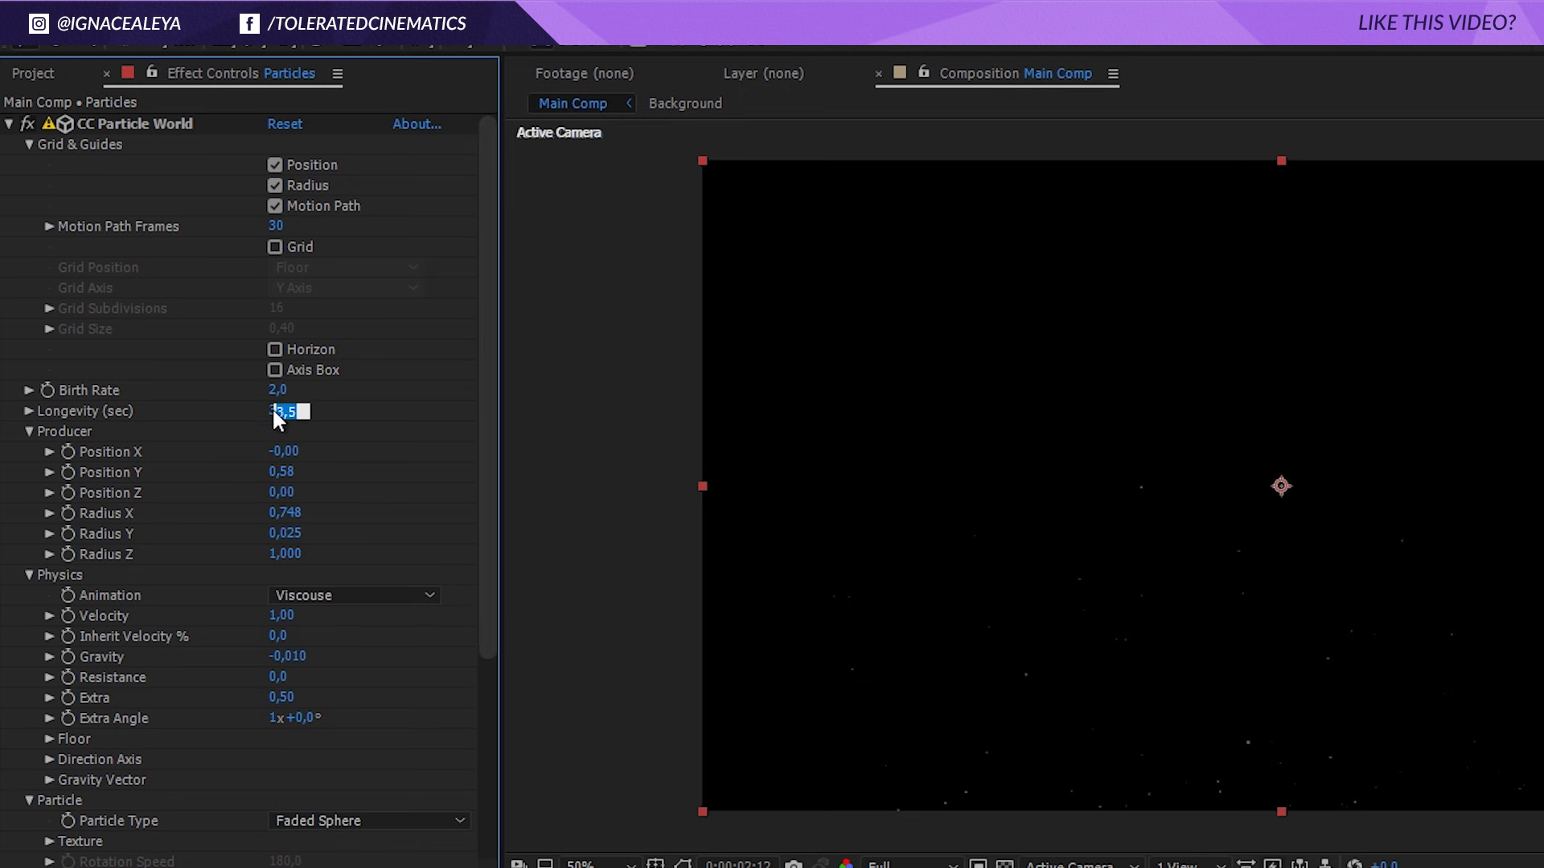
text(3,7)
key(Return)
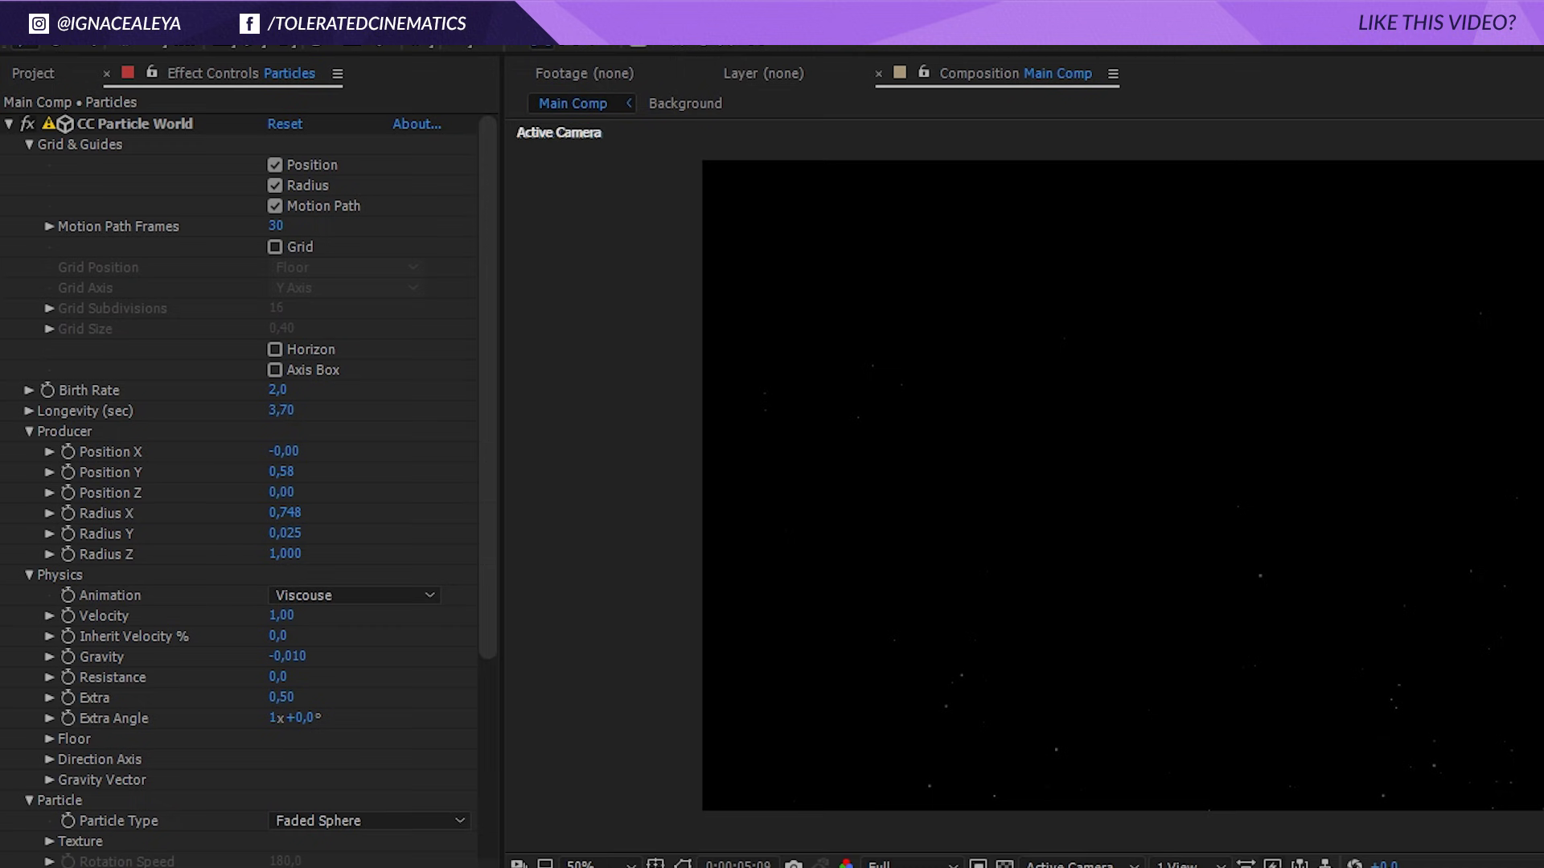
- Lower Birth Rate to 0.05 and preview the sparse dust particles
click(291, 390)
text(0.05)
key(Return)
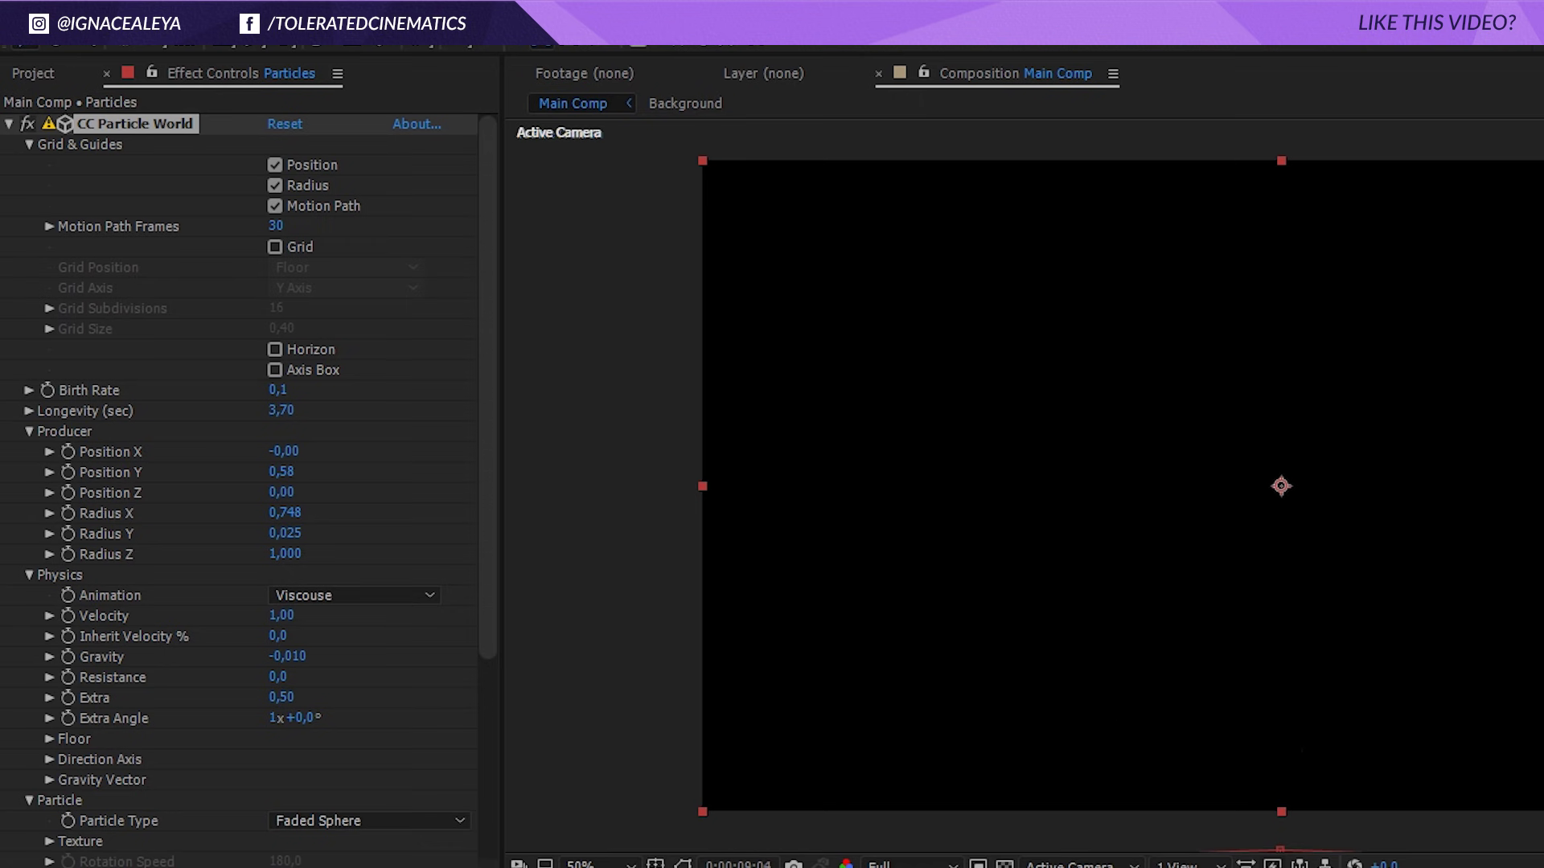
key(ctrl+shift+a)
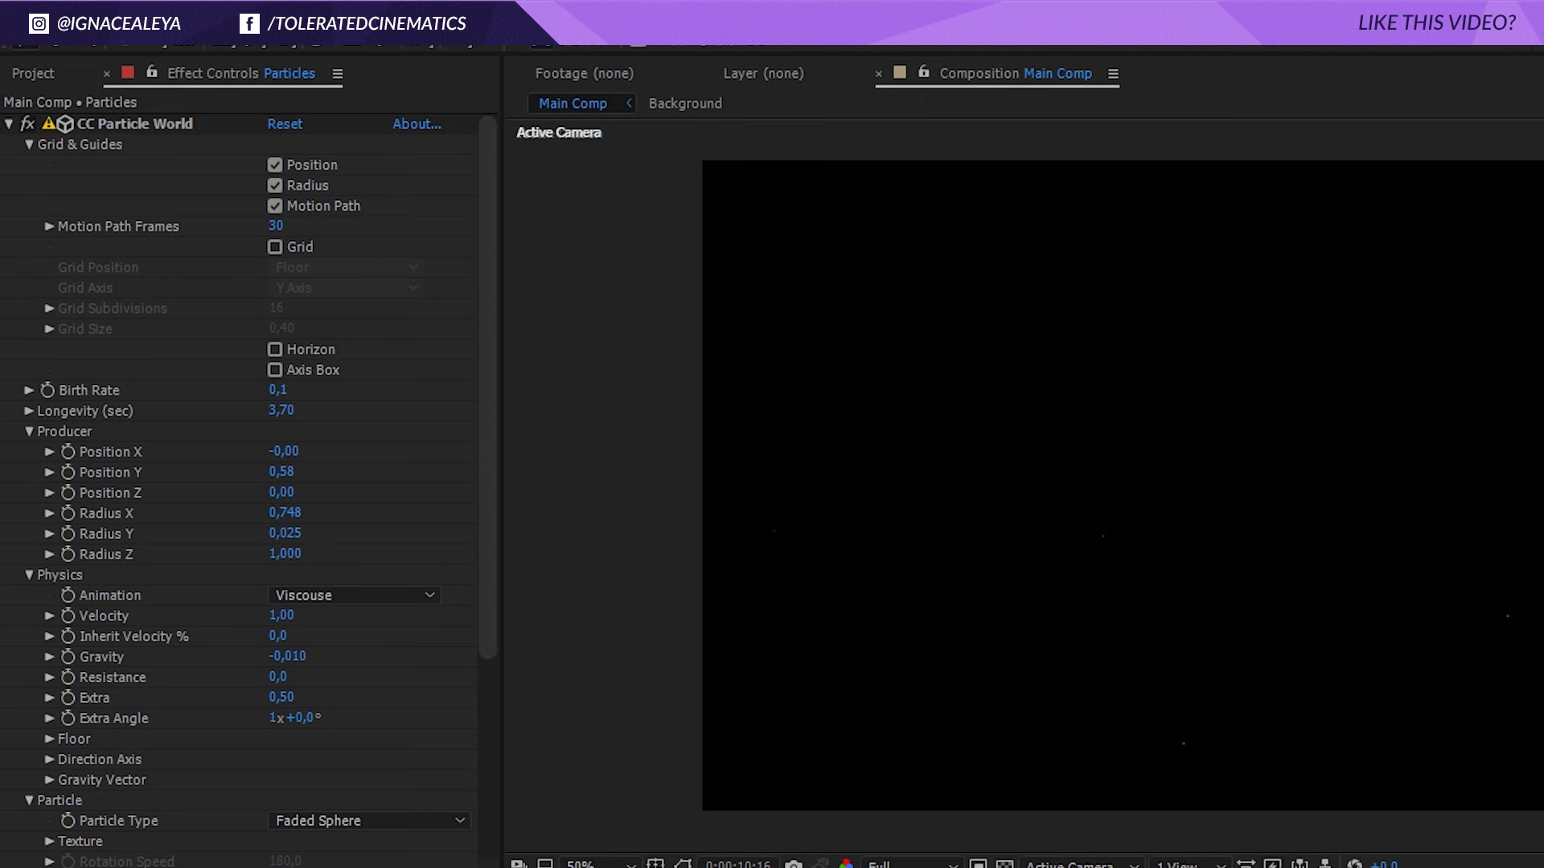
key(ctrl+a)
- Set the CC Particle World Random Seed to 30 in the Extras section
scroll(19, 384, down, 5)
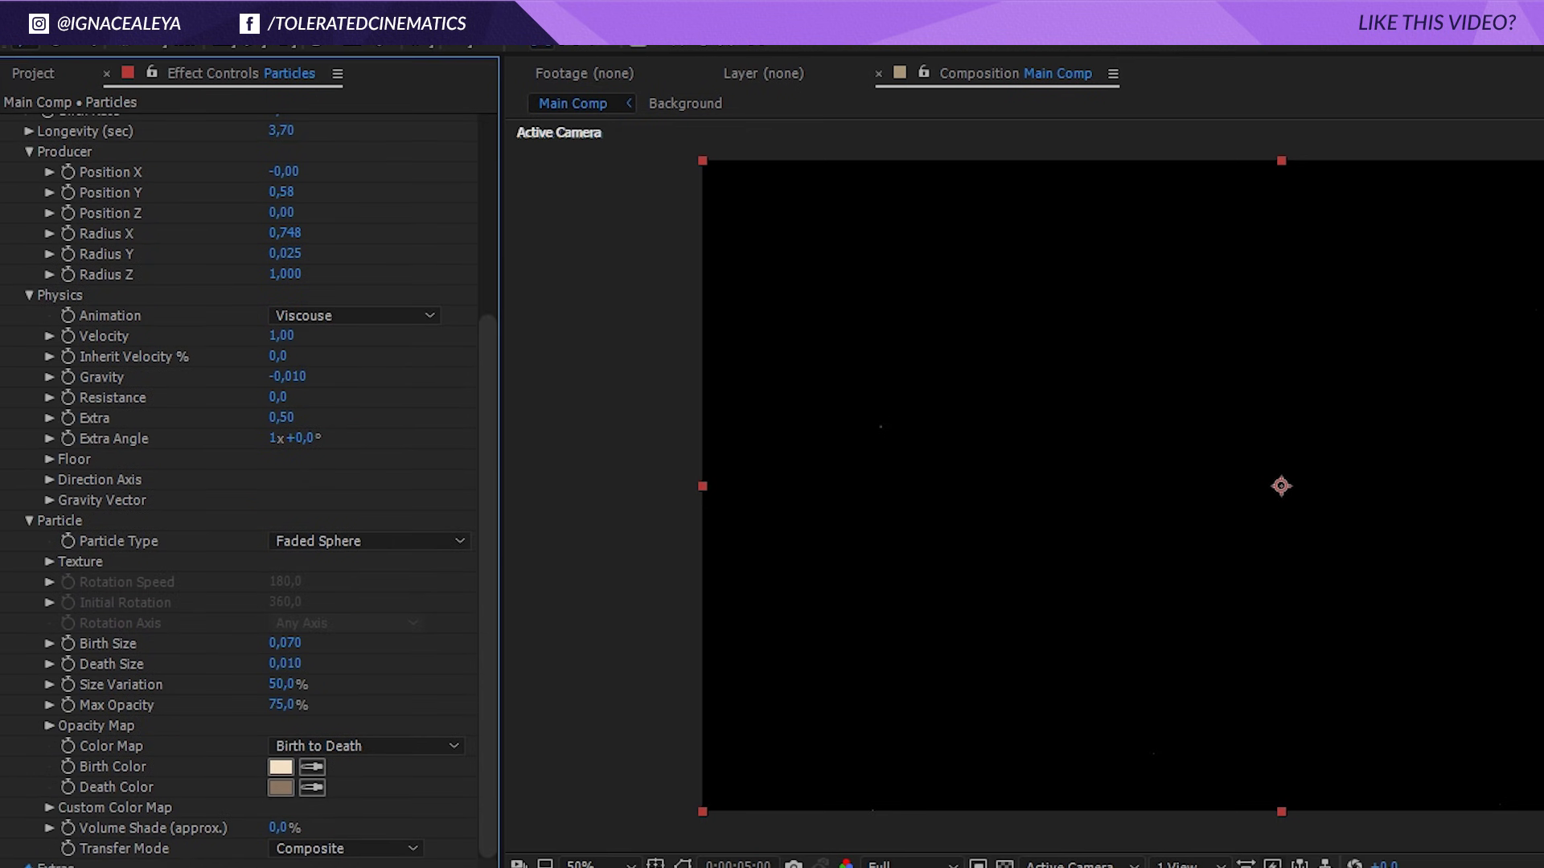
scroll(241, 483, down, 2)
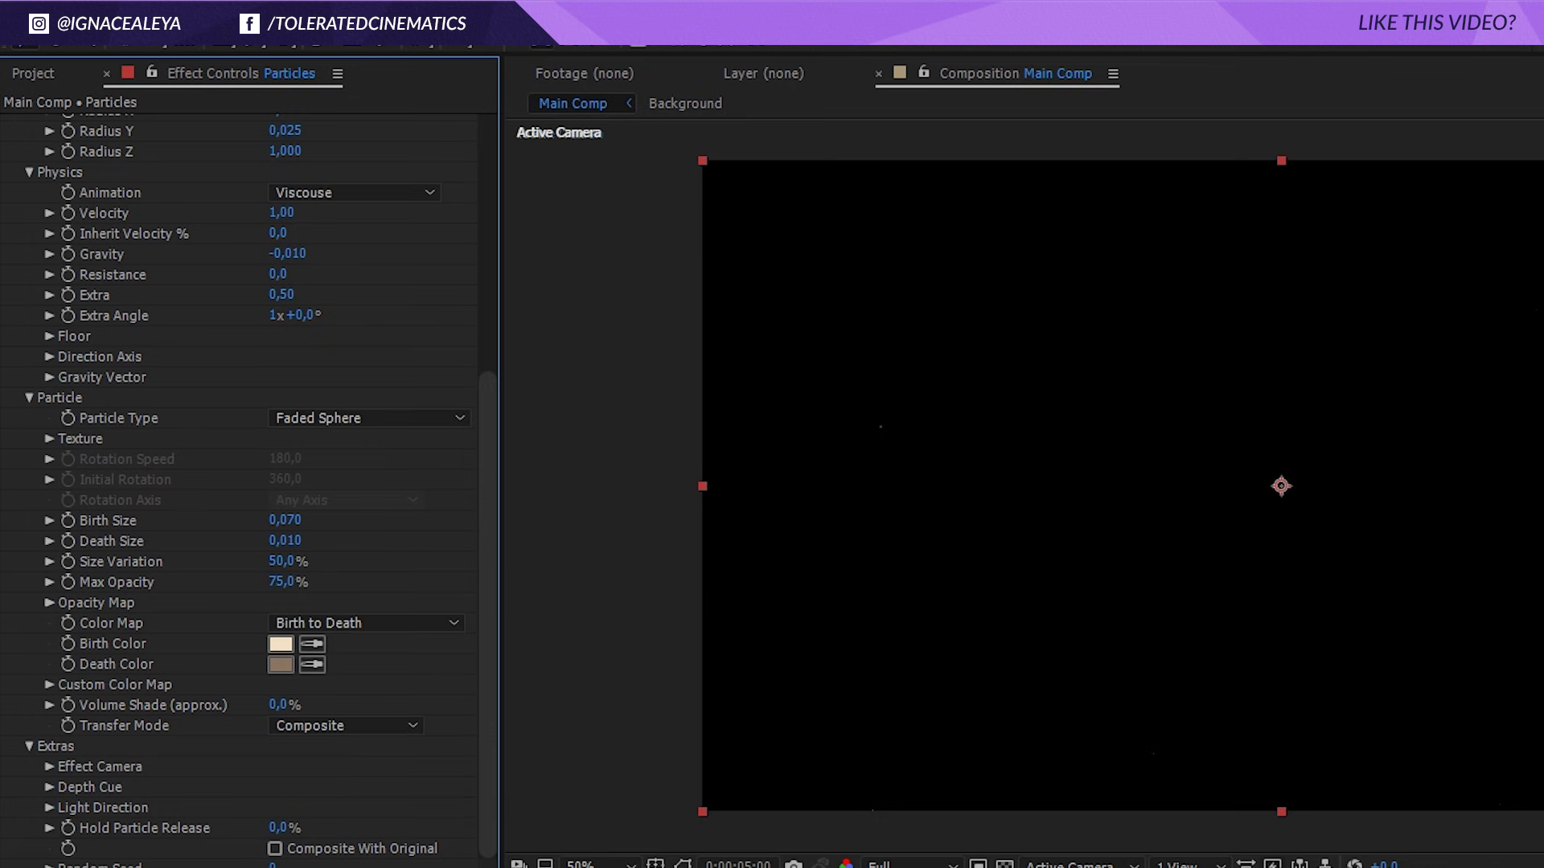
click(274, 865)
text(30)
key(Return)
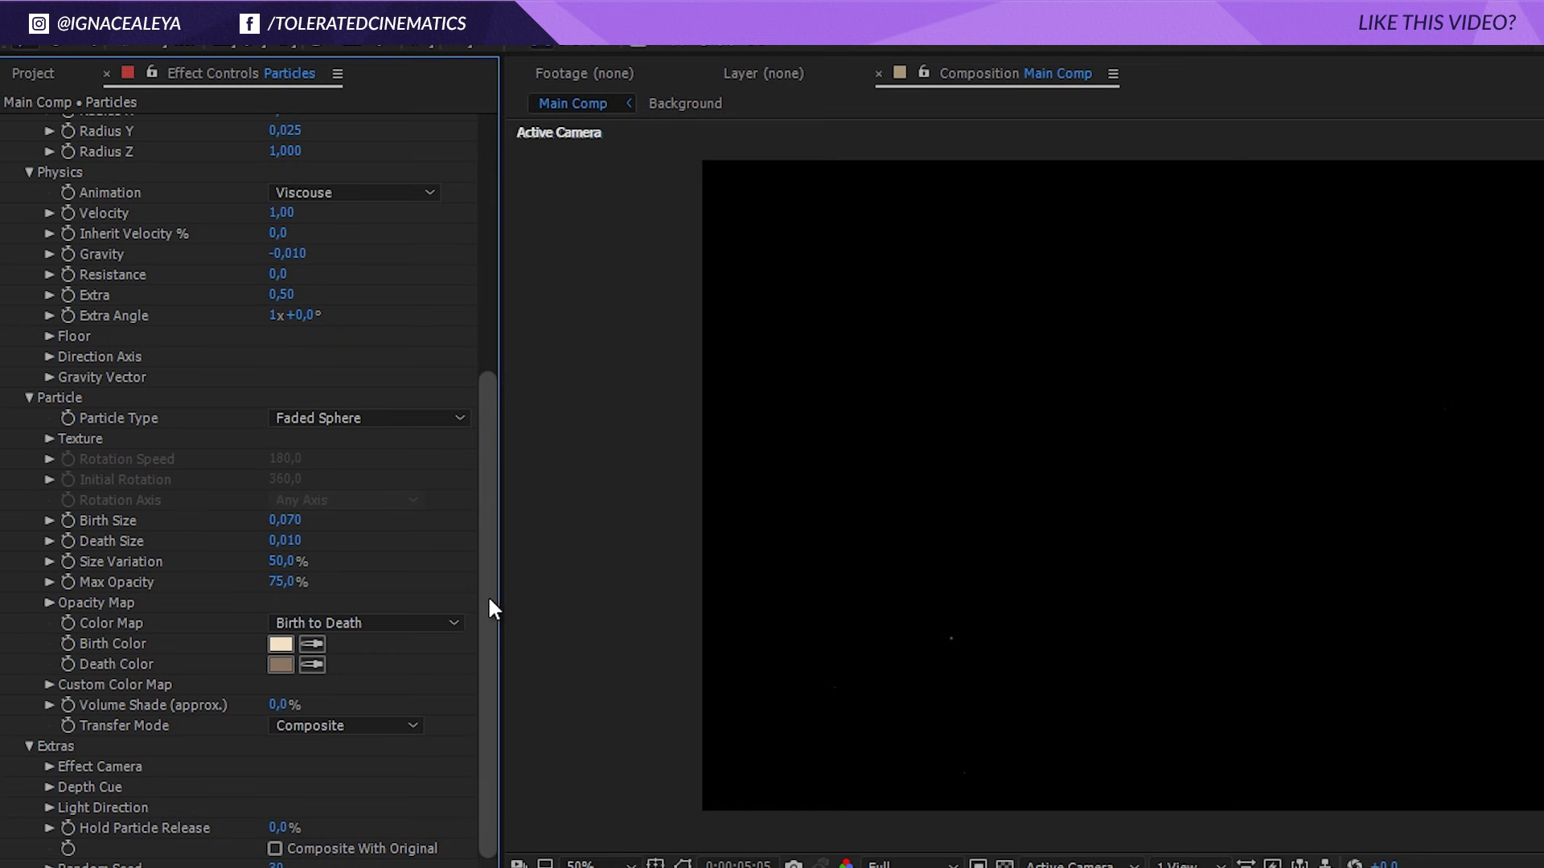
- Lower the CC Particle World Birth Rate to 0.09
drag(487, 595, 475, 148)
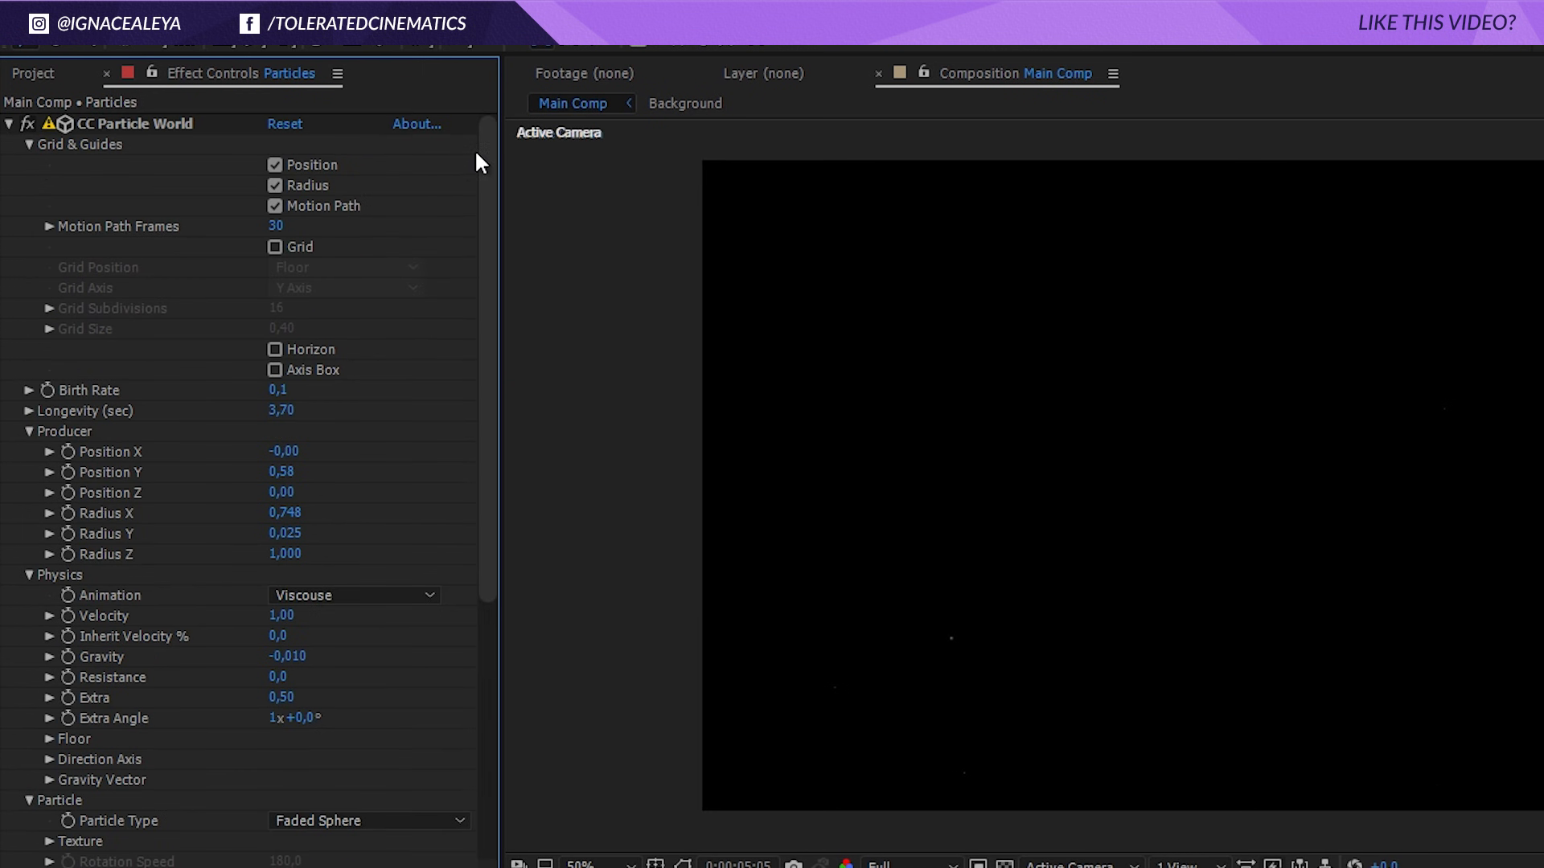
click(293, 394)
drag(293, 395, 291, 398)
click(283, 393)
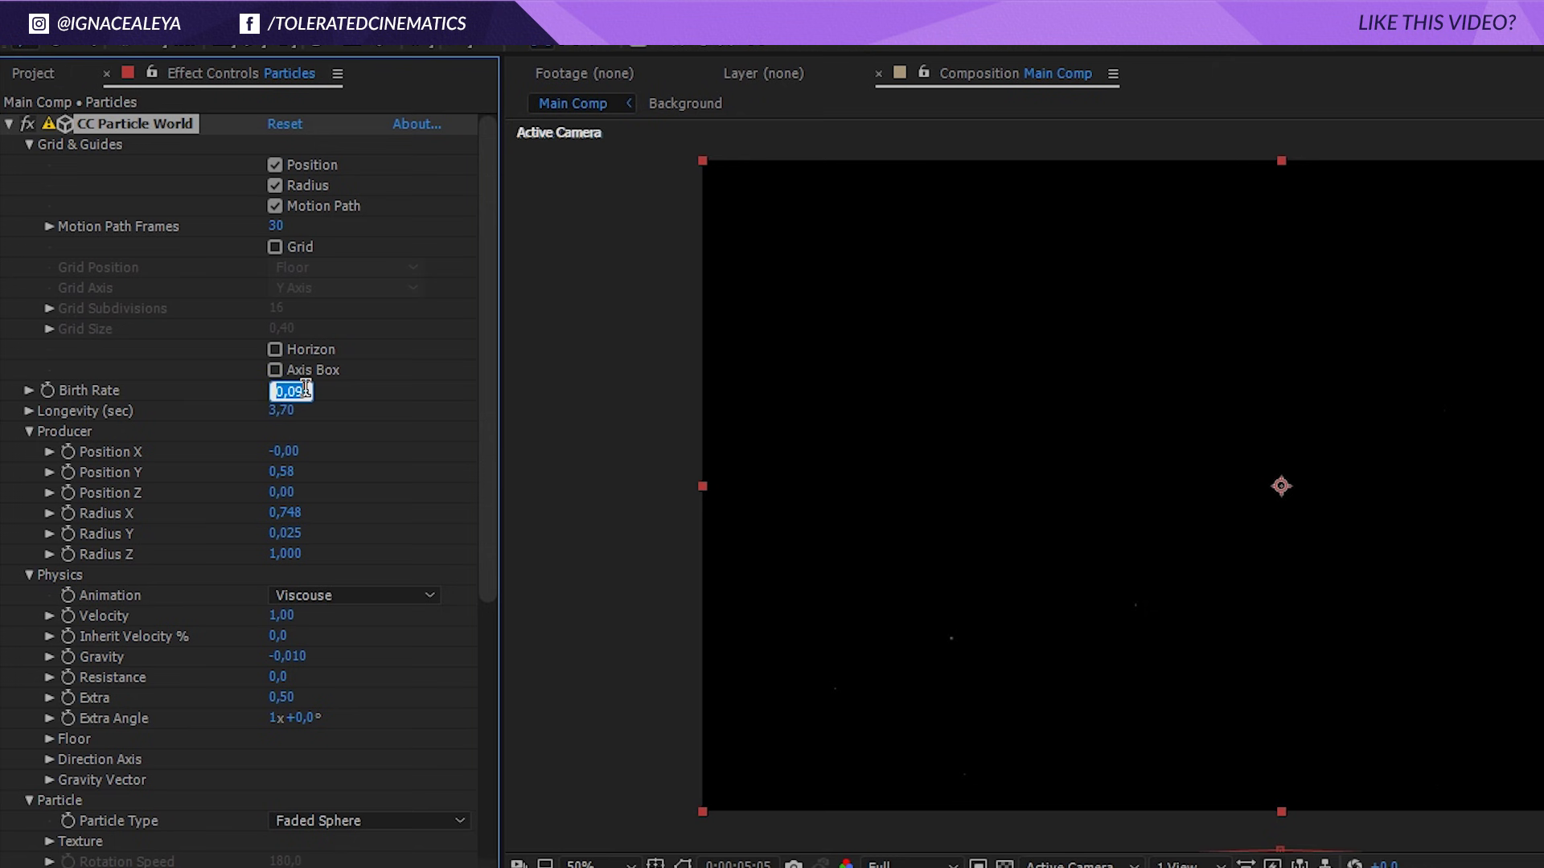
key(Return)
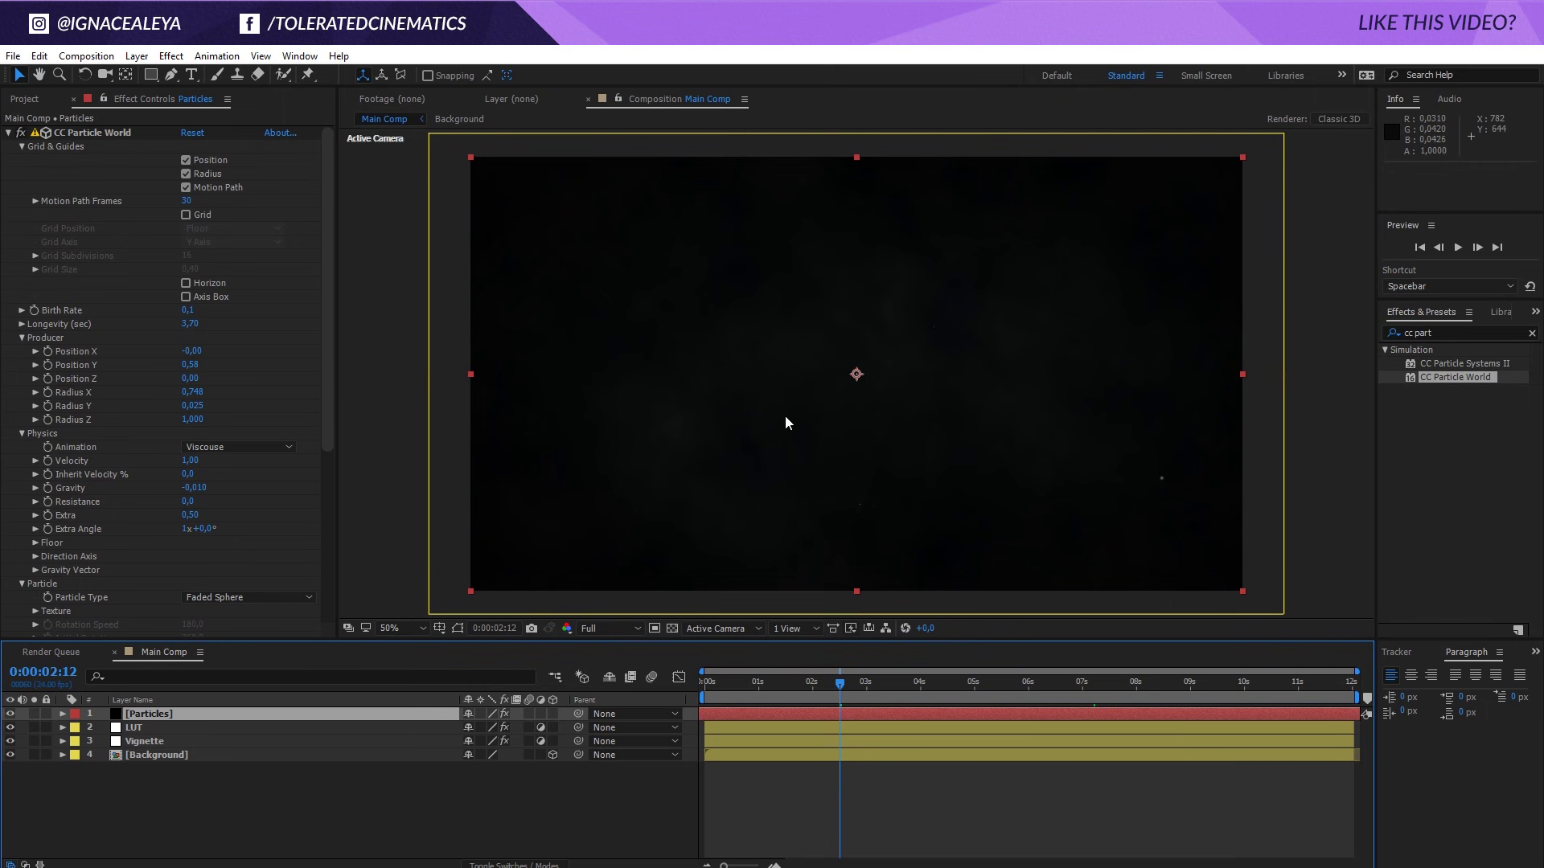
- Deselect the Particles layer and play a RAM preview of Main Comp
click(859, 817)
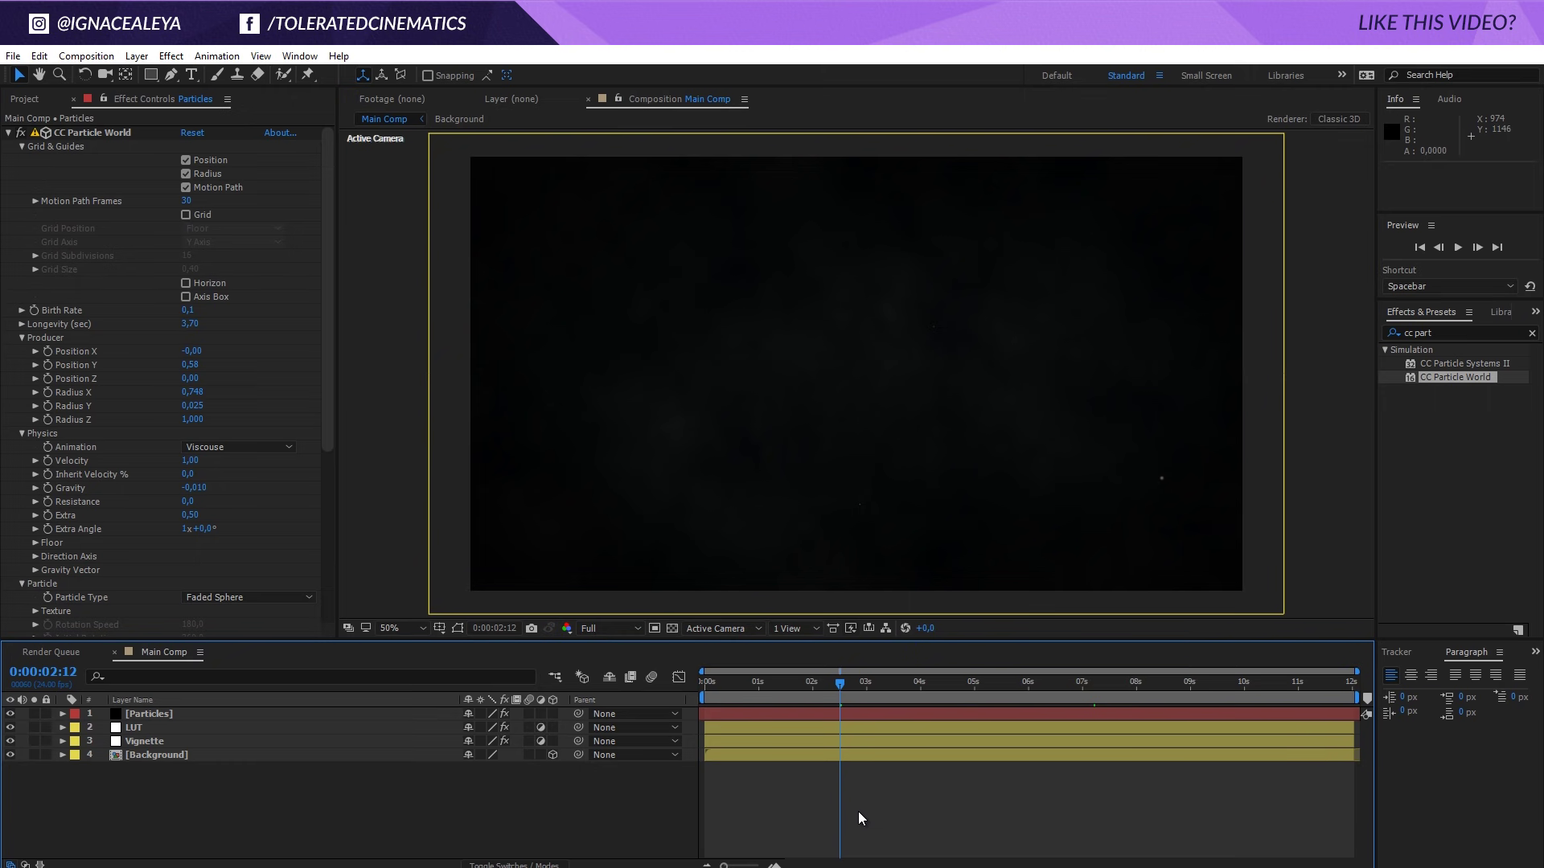
key(space)
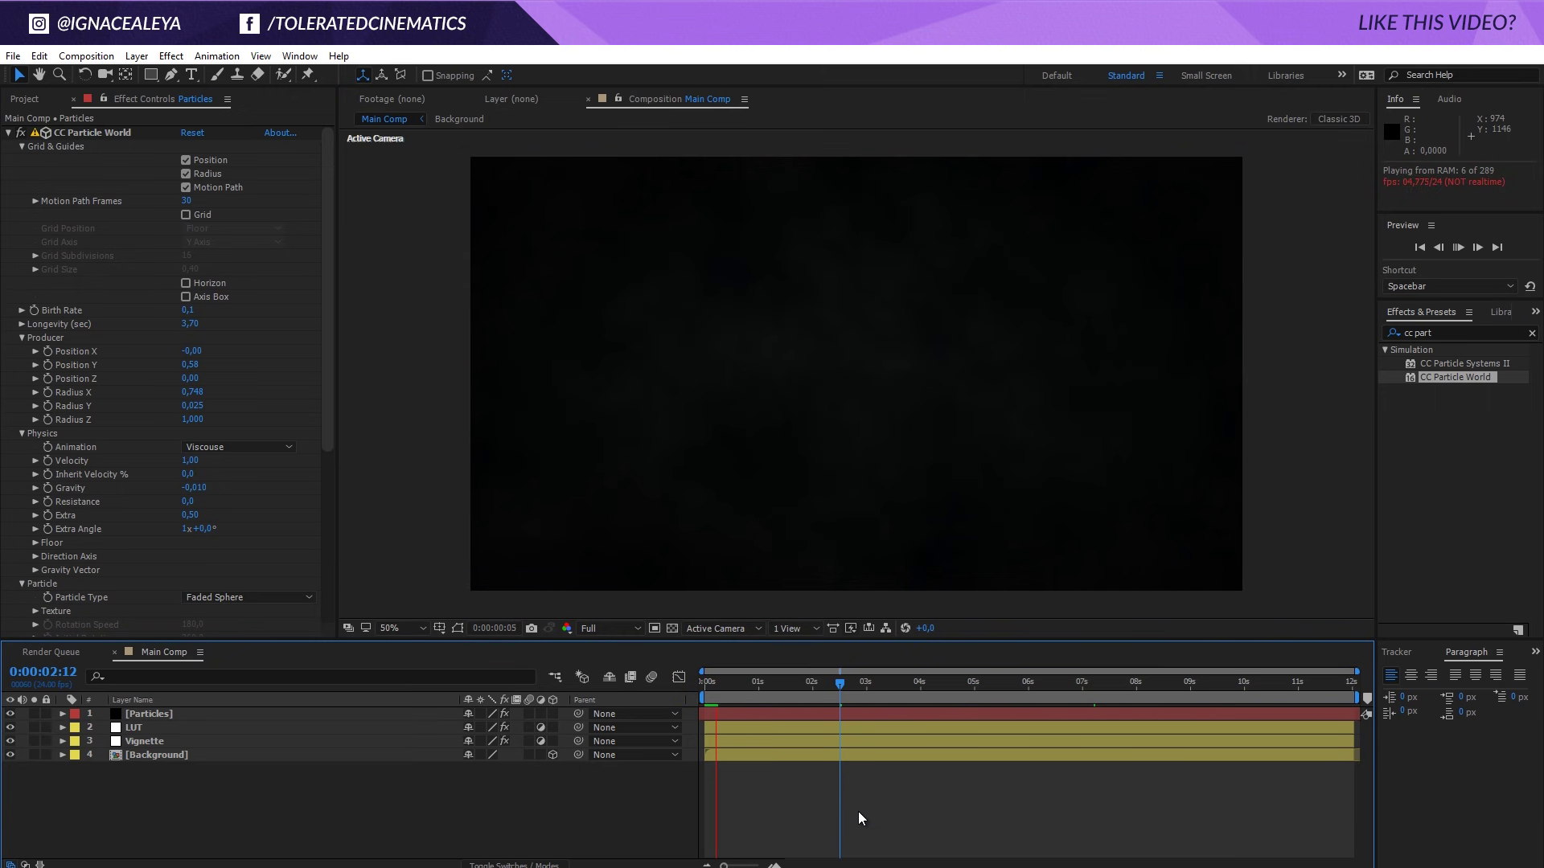